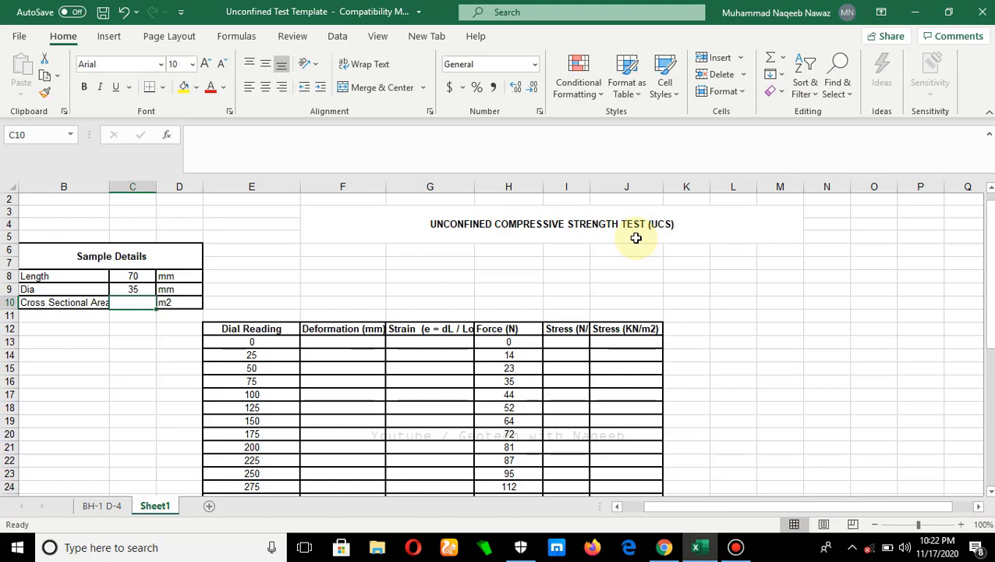
key(Return)
key(Down)
key(Down)
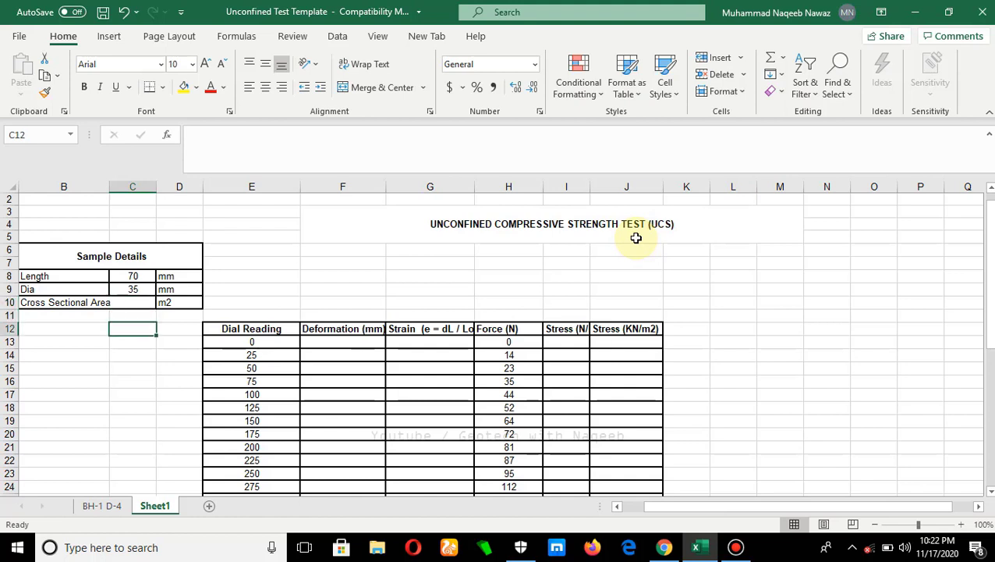
key(Right)
key(Right)
key(Right)
key(Down)
key(Down)
key(Down)
key(Down)
key(Down)
key(Down)
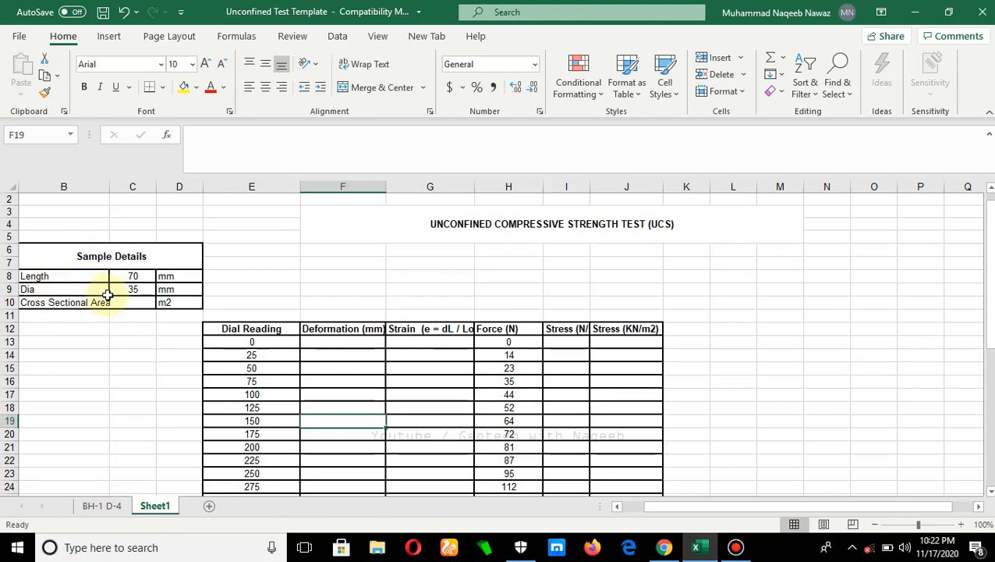
Step: Look through the Dial Reading column from its first reading down to the end of the table and back up
click(239, 341)
key(Down)
click(239, 341)
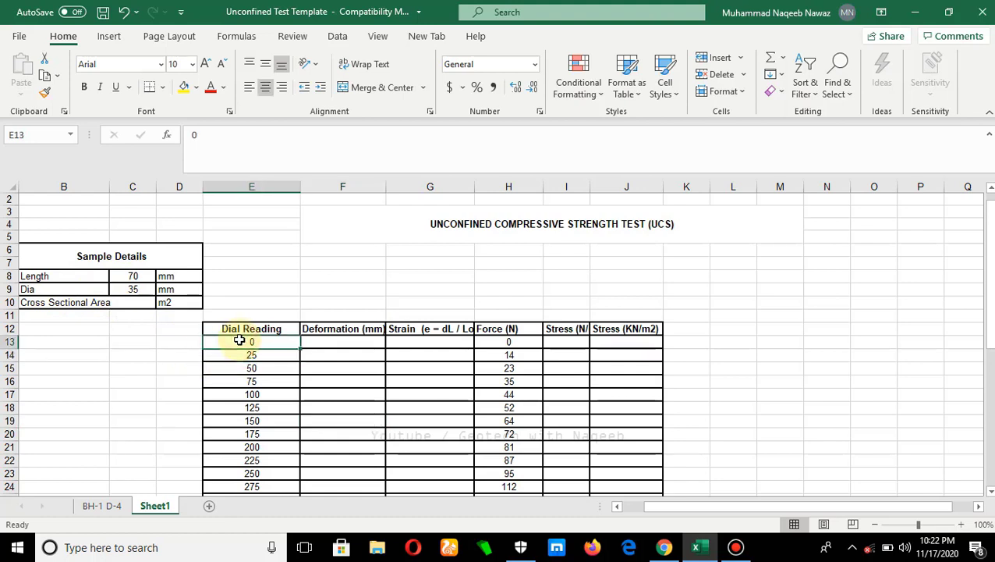
key(Down)
key(Down)
key(Down)
key(Down)
key(Down)
key(Down)
key(Down)
key(Down)
key(Down)
key(Down)
key(Down)
key(Down)
key(Down)
key(Down)
key(Down)
key(Down)
key(Down)
key(Down)
key(Down)
key(Down)
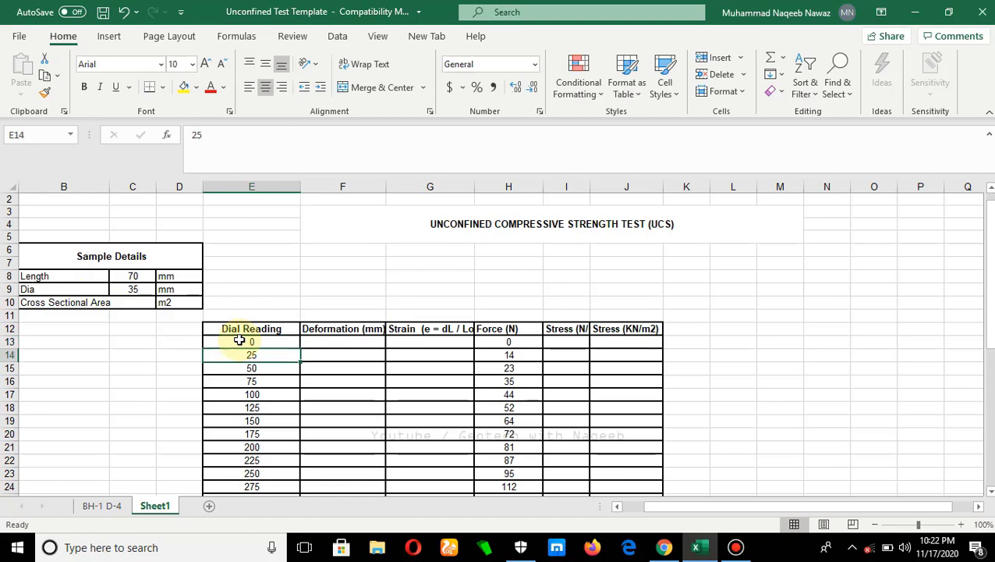
key(Down)
key(Down)
key(Down)
key(Down)
key(Down)
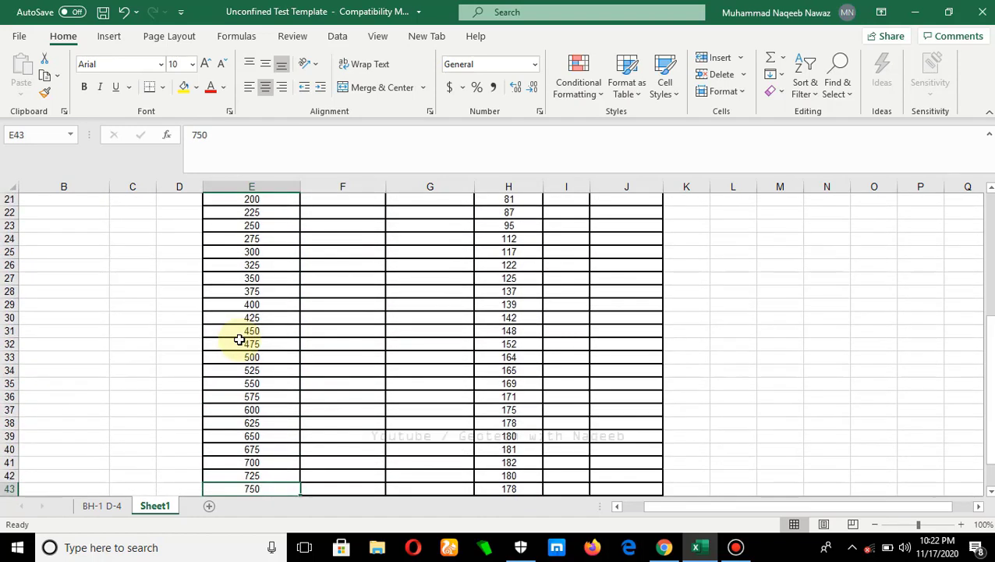
key(Up)
key(Up)
key(Up)
key(Up)
key(Up)
key(Up)
key(Up)
key(Up)
key(Up)
key(Up)
key(Up)
key(Up)
key(Up)
key(Up)
key(Up)
key(Up)
key(Up)
key(Up)
key(Up)
key(Up)
key(Up)
key(Up)
key(Up)
key(Up)
key(Up)
key(Up)
key(Up)
key(Up)
key(Up)
key(Up)
key(Up)
key(Up)
key(Up)
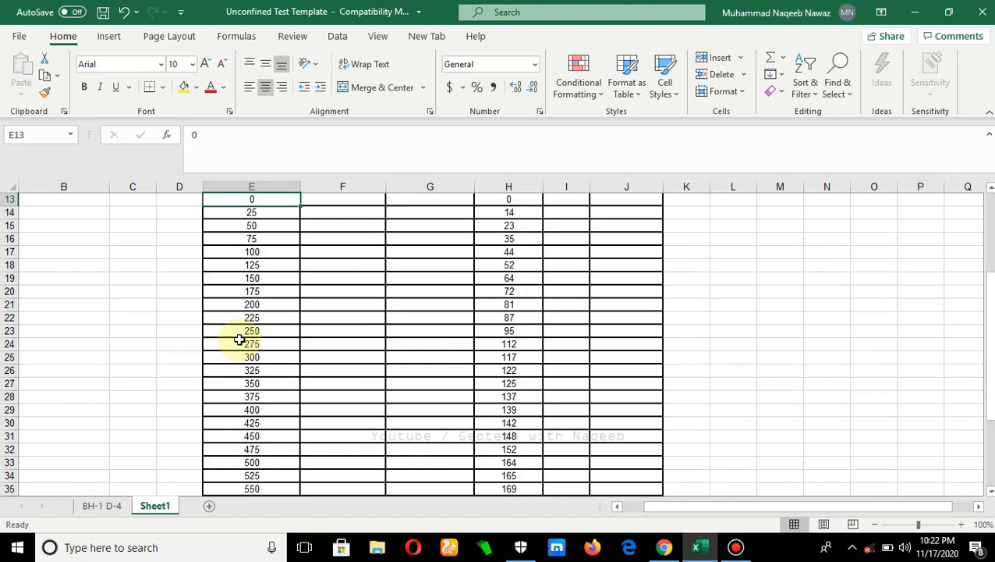
Step: Examine the first Force (N) readings and the header row of the test table
key(Down)
key(Down)
key(Right)
key(Right)
key(Right)
key(Right)
key(Left)
key(Down)
key(Down)
key(Up)
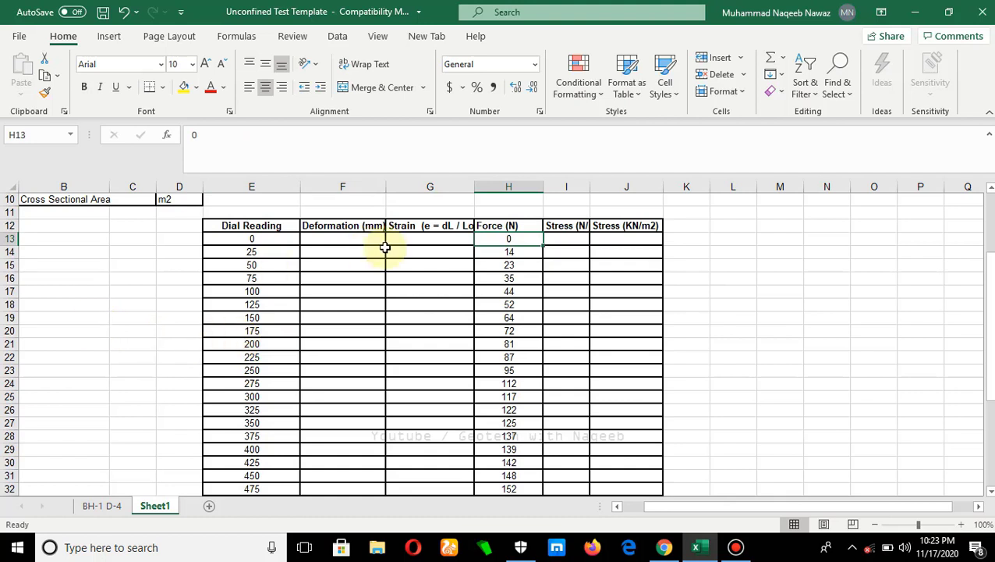
key(Up)
key(Up)
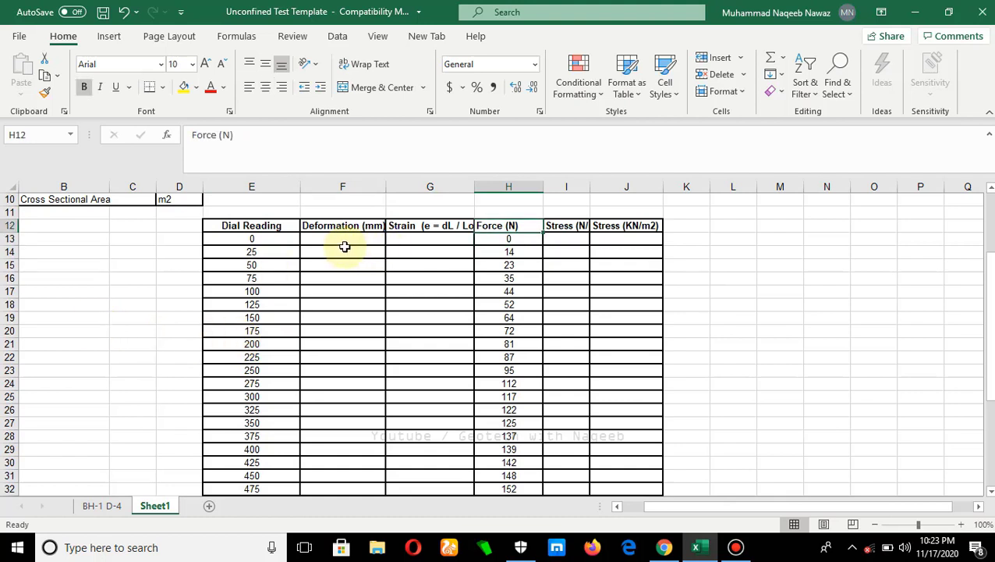
key(Up)
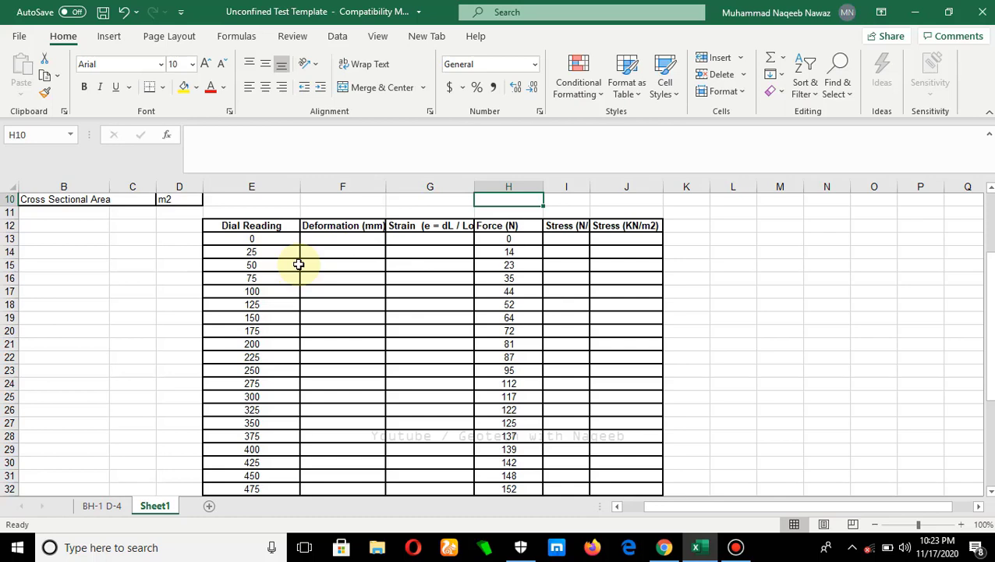
key(Up)
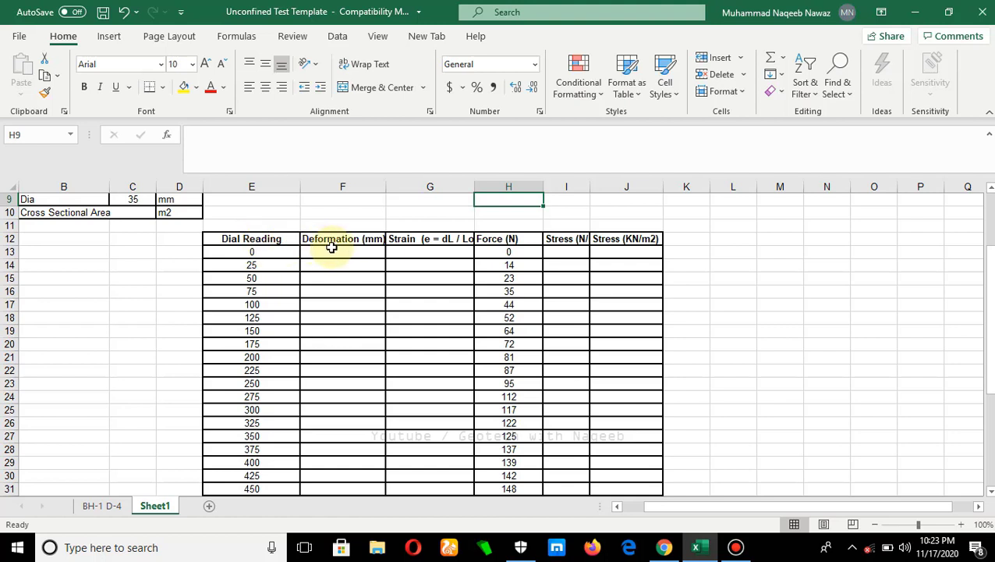
Step: Enter the formula =E13*0.01 in F13 to convert the first dial reading into deformation in mm
click(332, 252)
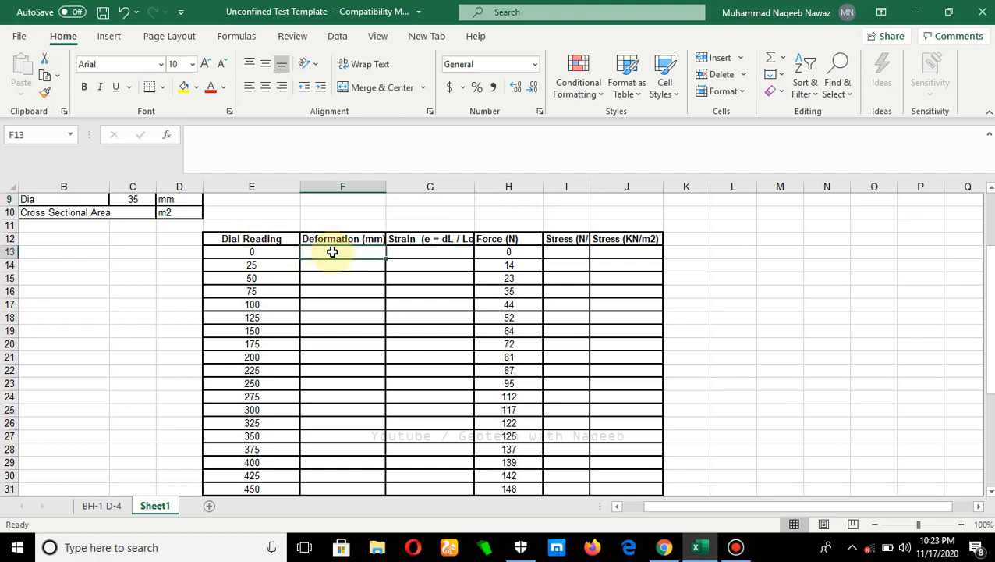
text(=)
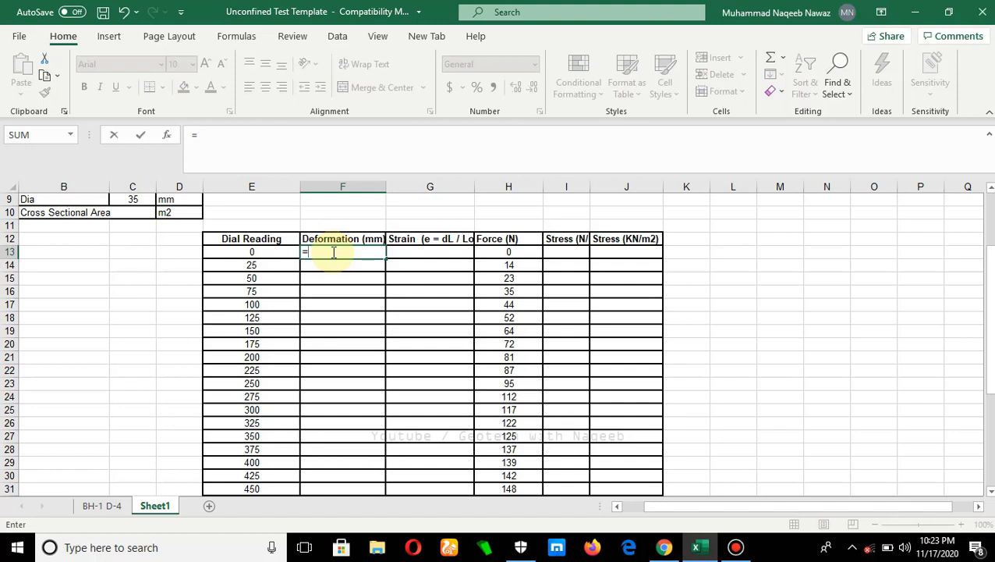
click(254, 252)
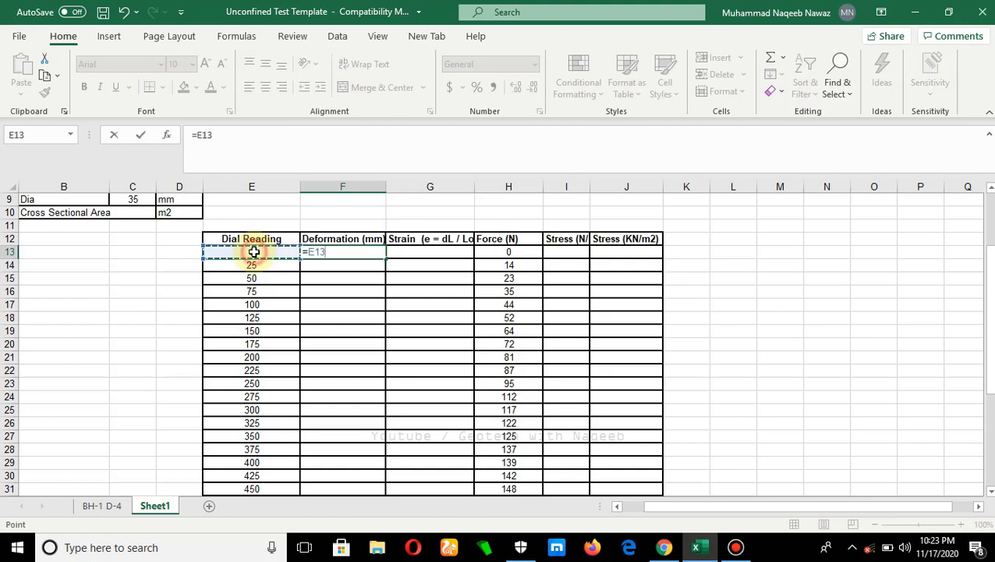
text(*)
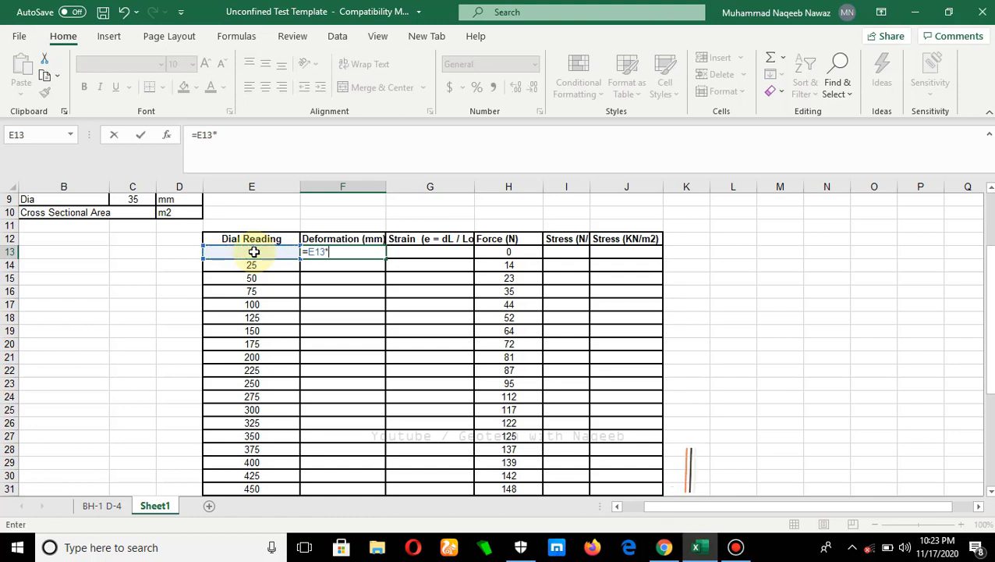
text(0.01)
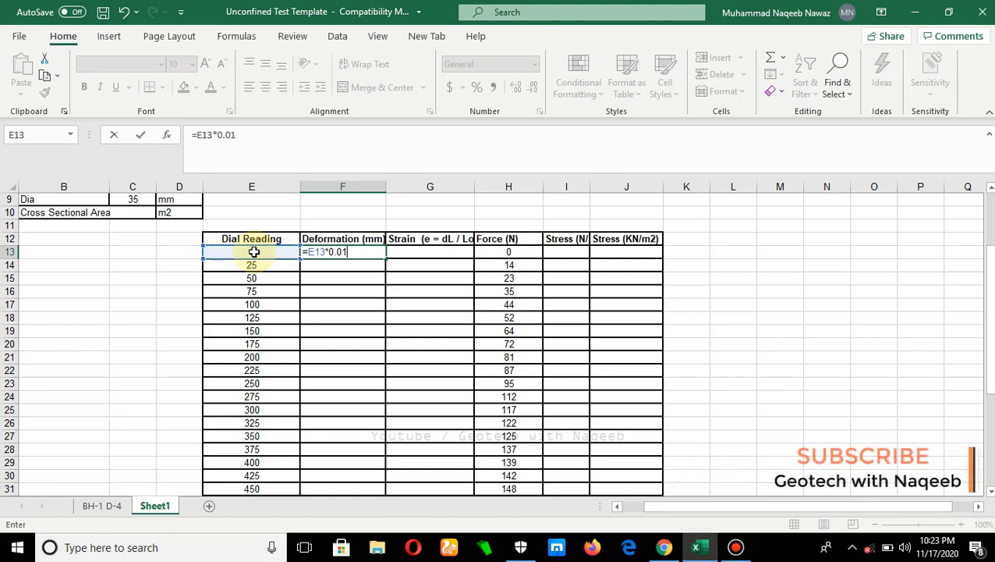
key(Return)
Step: Fill the deformation formula from F13 down to F45 and centre the filled values horizontally
click(350, 250)
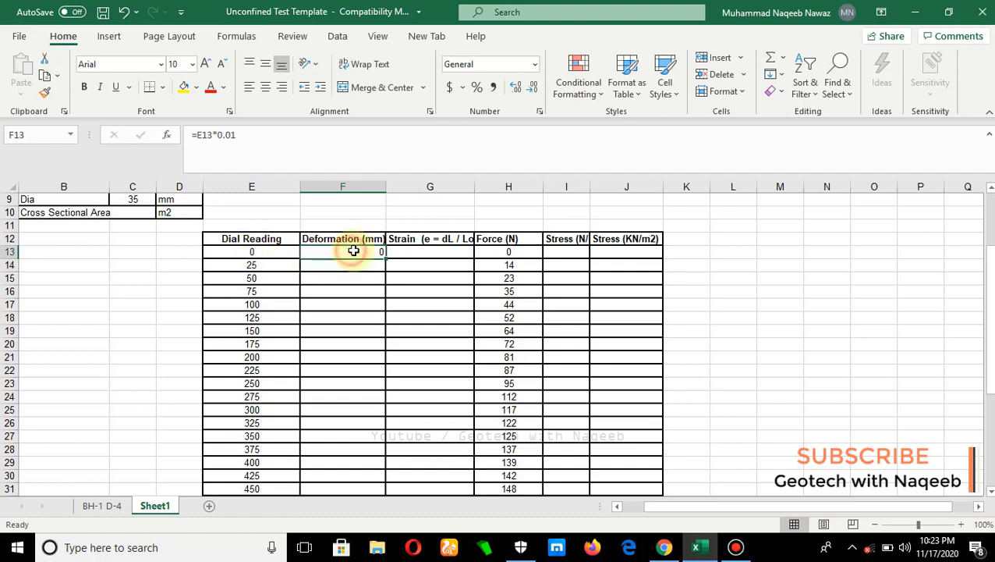
drag(384, 257, 375, 468)
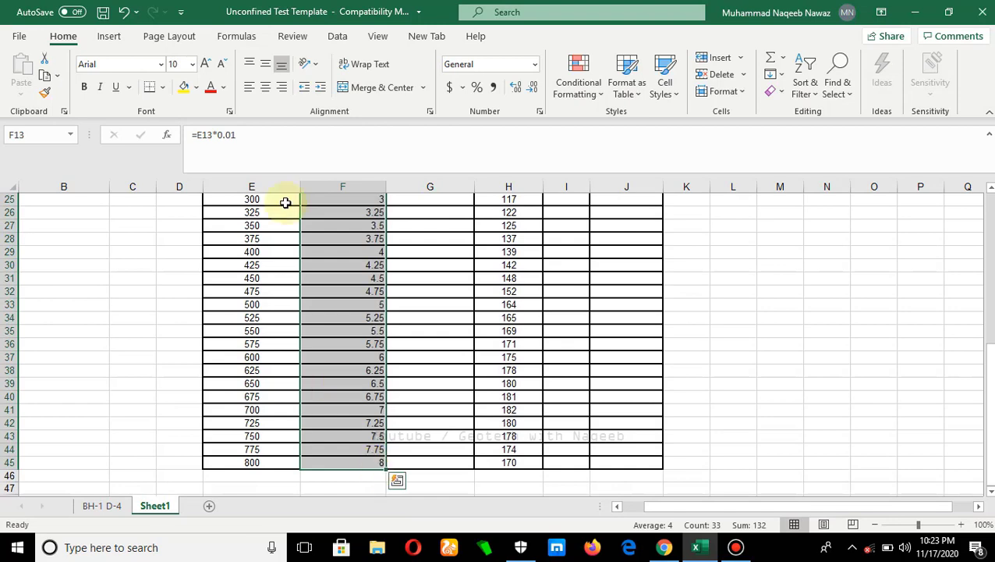
click(265, 87)
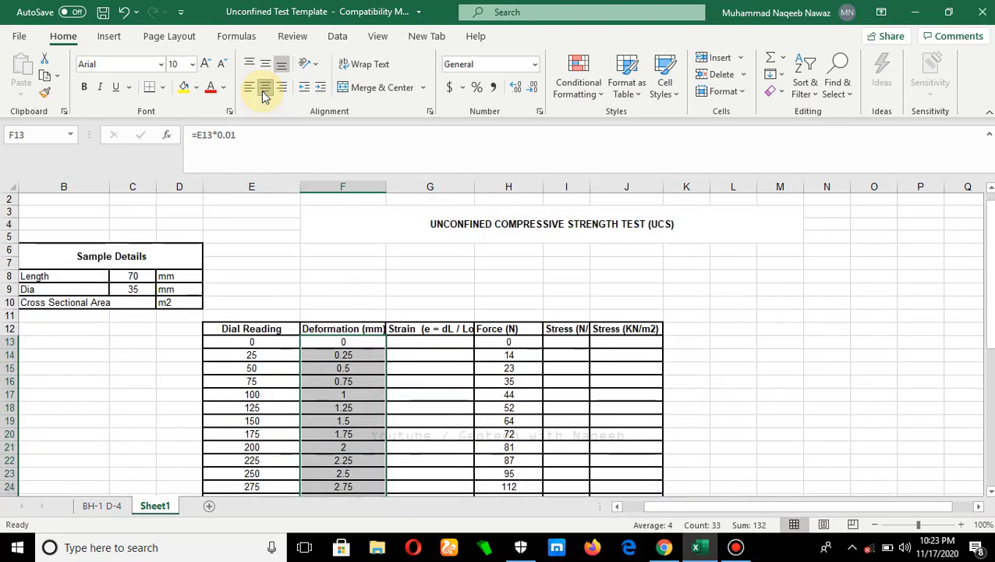
Step: Enter the formula =F13/C8 in G13 to calculate strain from the deformation and the sample length
click(421, 343)
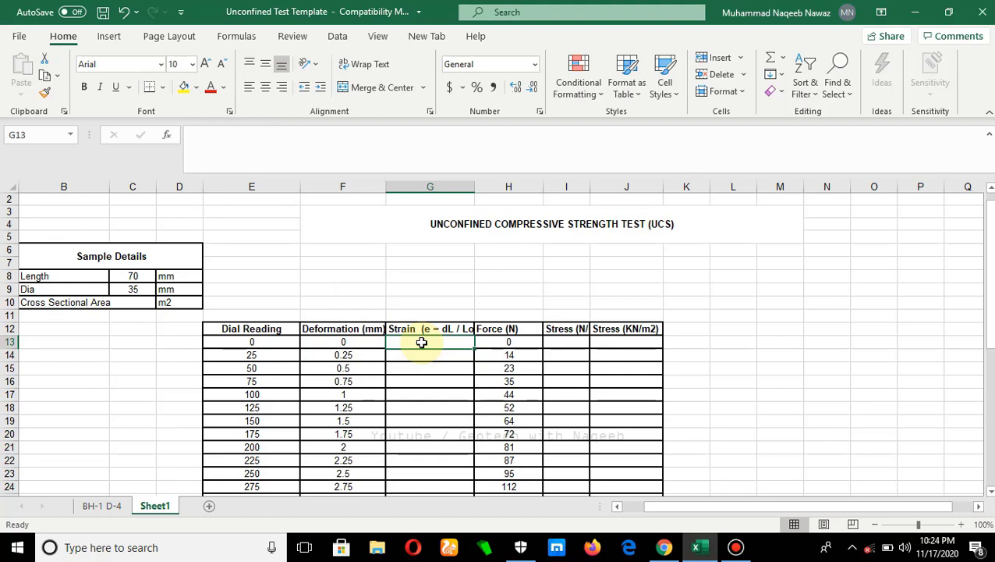
text(=)
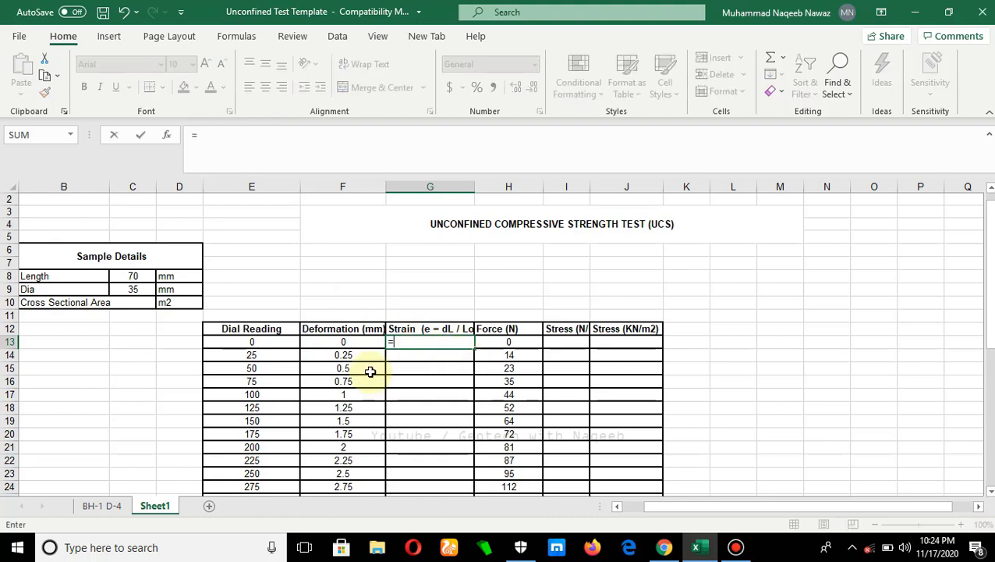
click(351, 344)
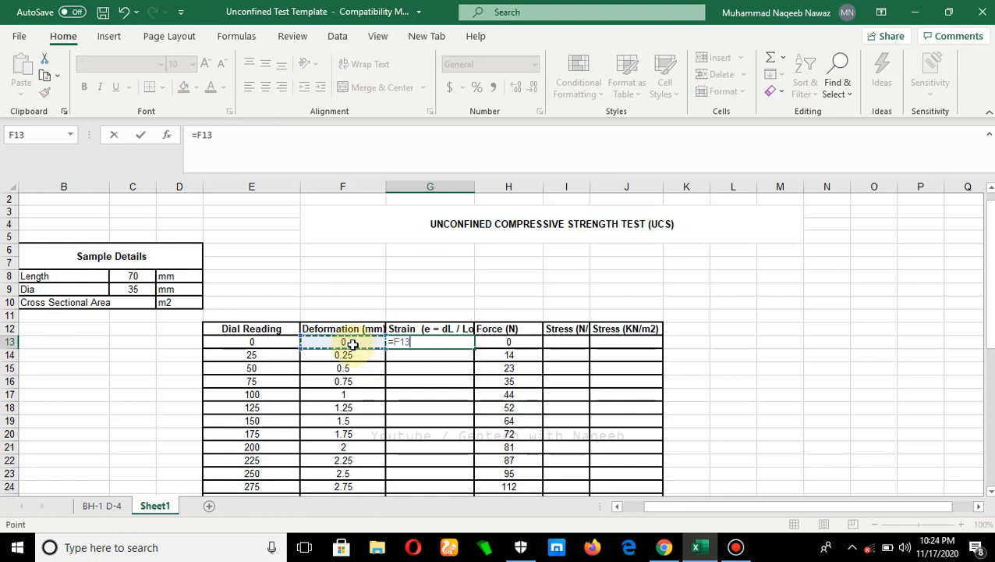
text(/)
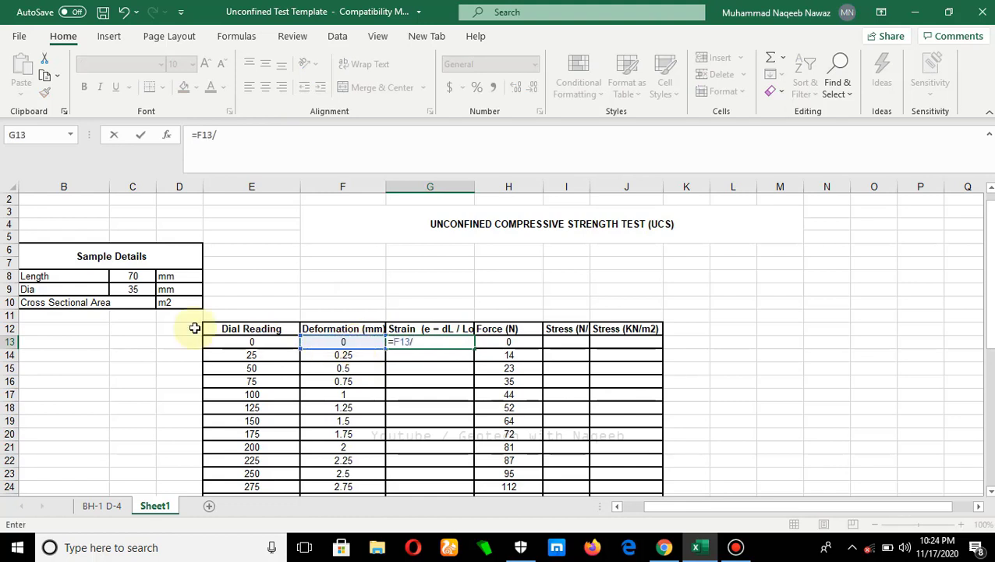
click(134, 277)
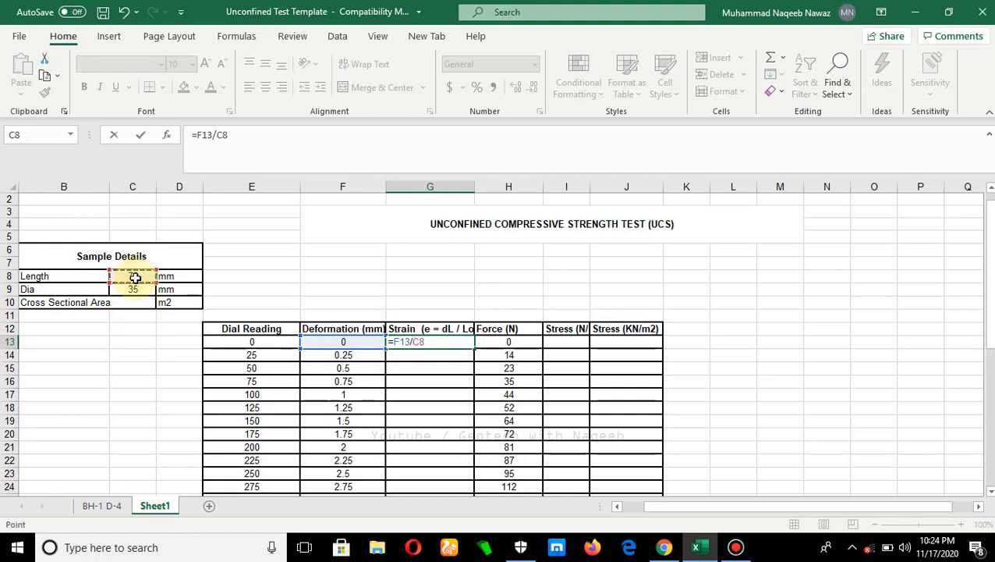
key(Return)
Step: Lock the row of the sample length reference in G13 so the strain formula reads =F13/C$8
click(440, 344)
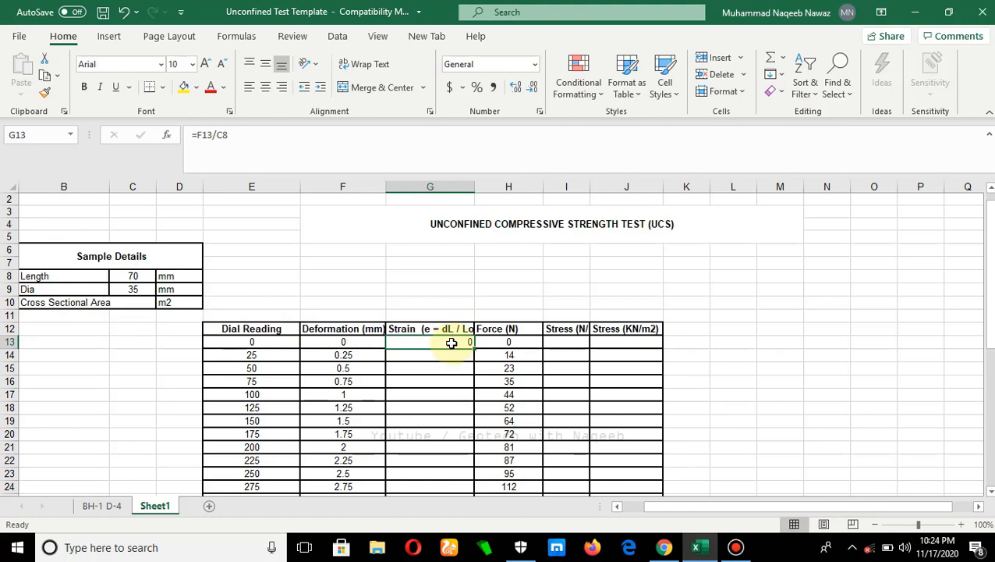
click(221, 135)
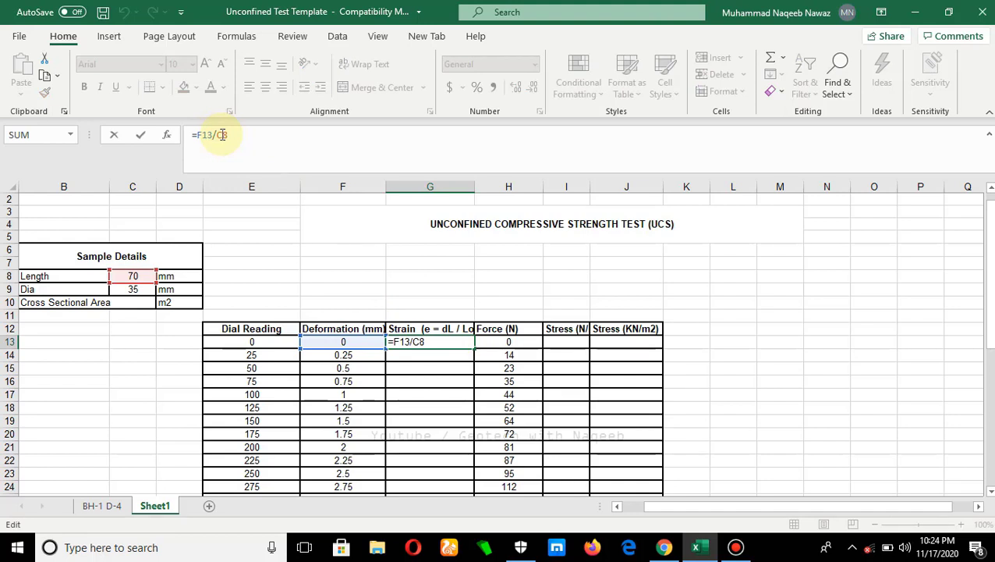
text($)
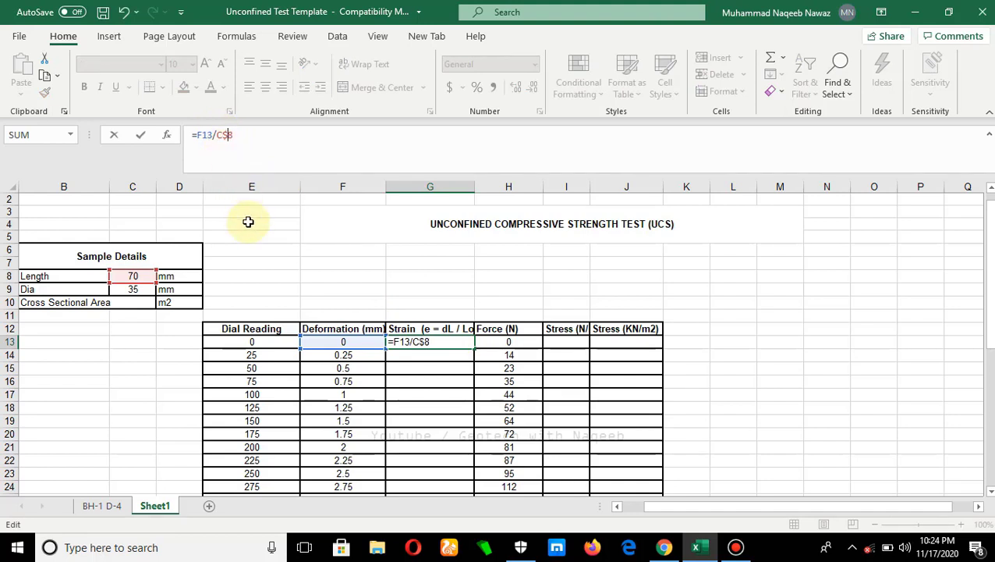
key(Return)
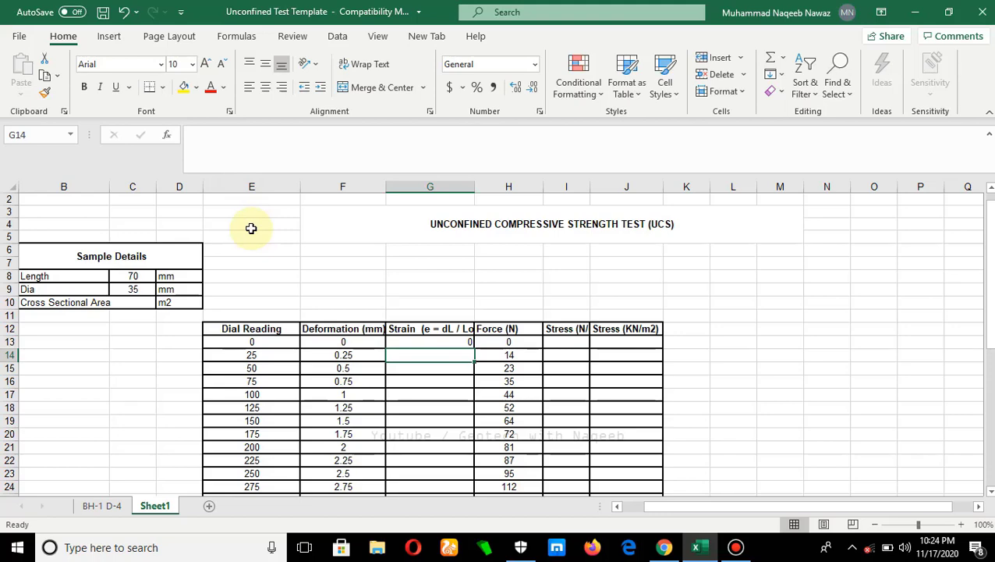
Step: Fill the strain formula from G13 down to G45 and centre the filled values horizontally
click(439, 343)
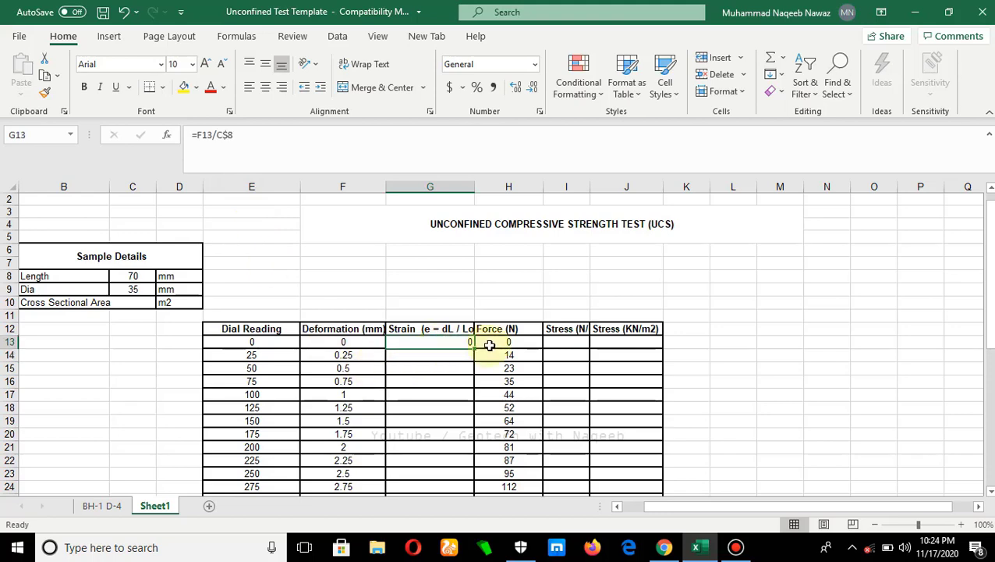
drag(475, 347, 471, 433)
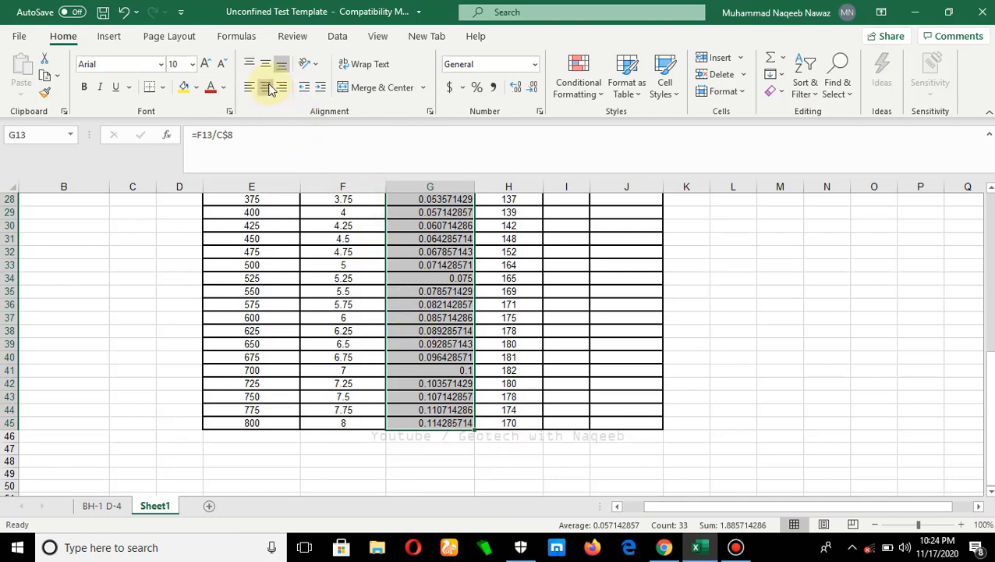
scroll(266, 86, up, 9)
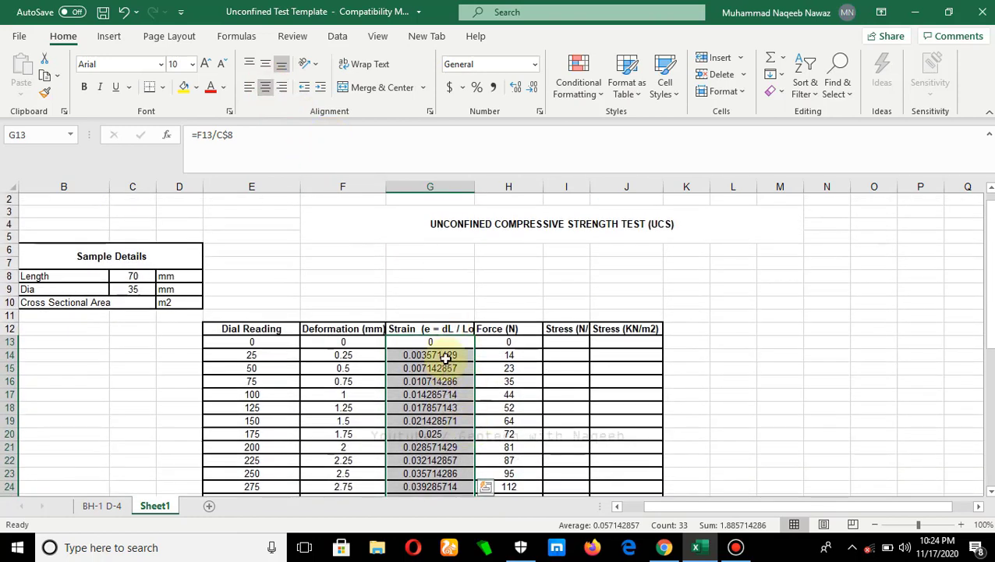
click(506, 344)
key(Down)
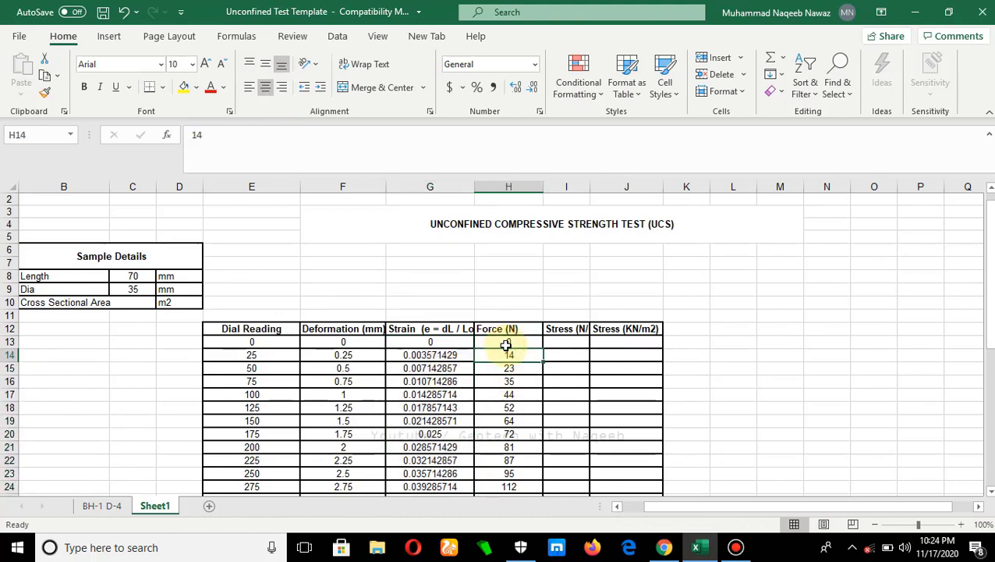
click(507, 344)
key(Down)
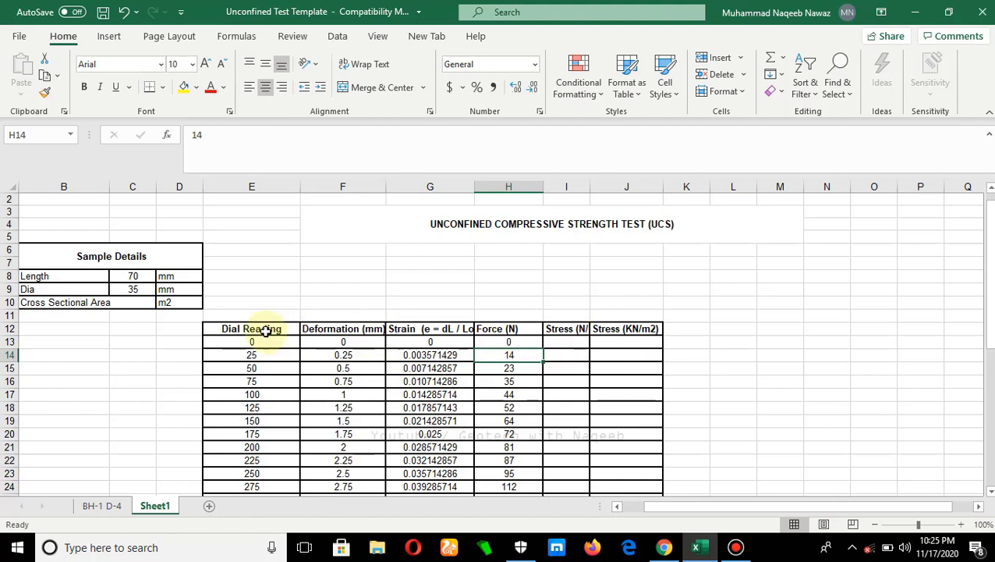
Step: Calculate the cross-sectional area in C10 in square metres with the formula =3.14156/4*(C9/1000)^2
click(131, 301)
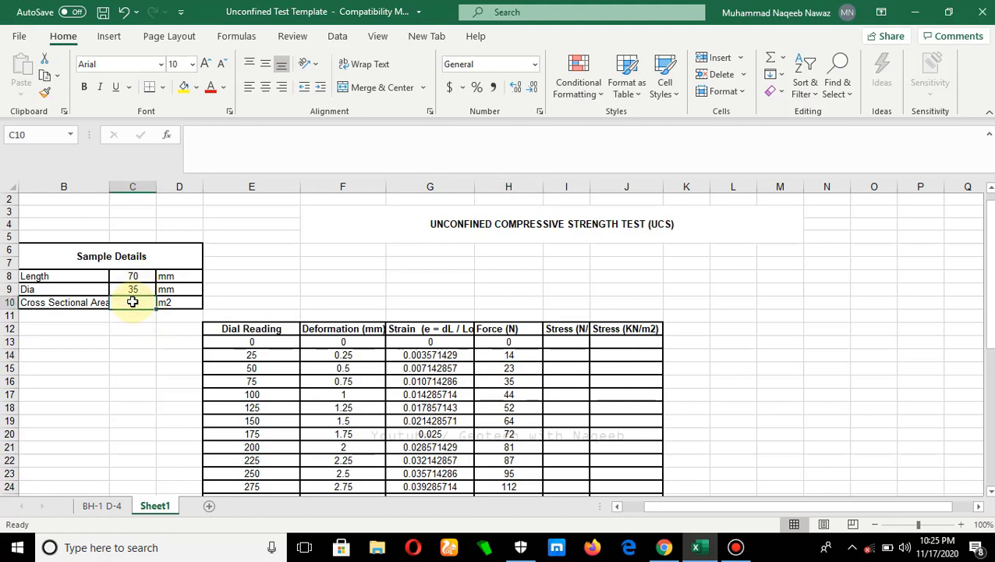
text(=)
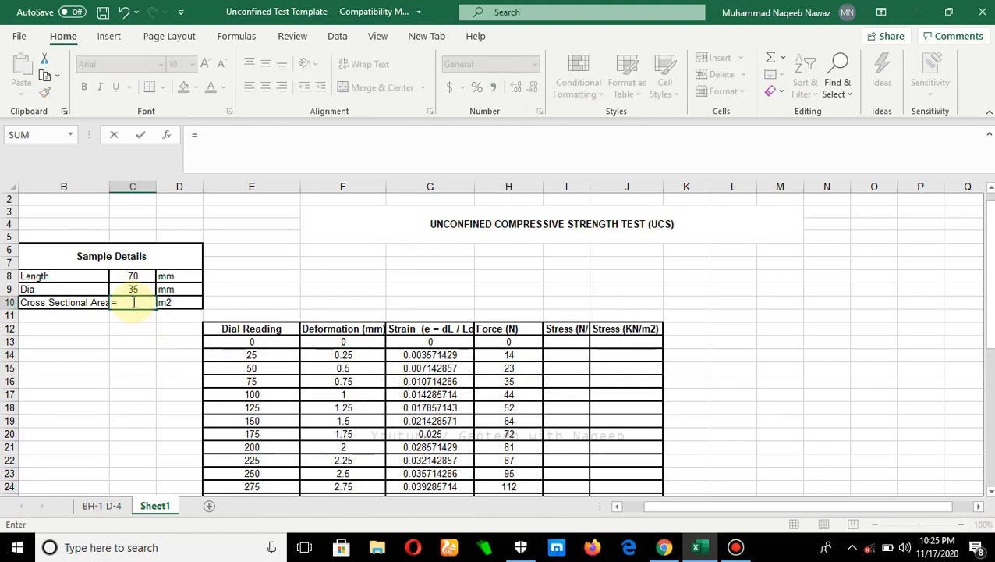
click(207, 135)
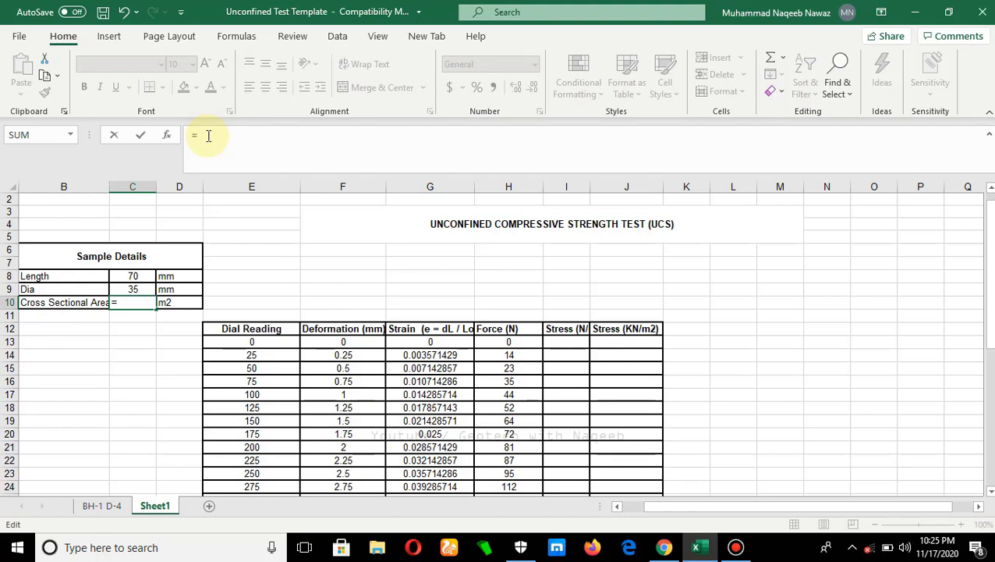
text(3.14156/4)
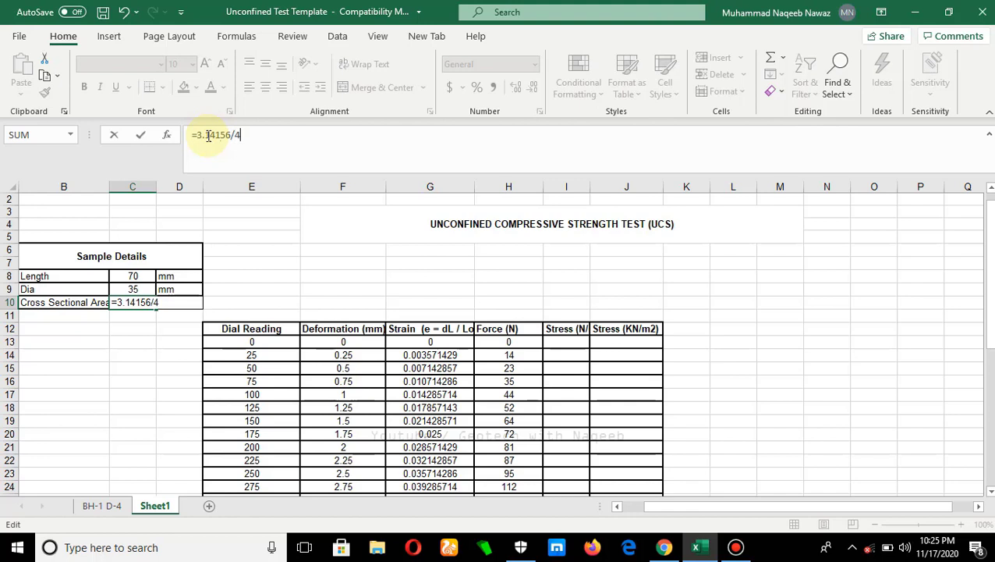
text(*()
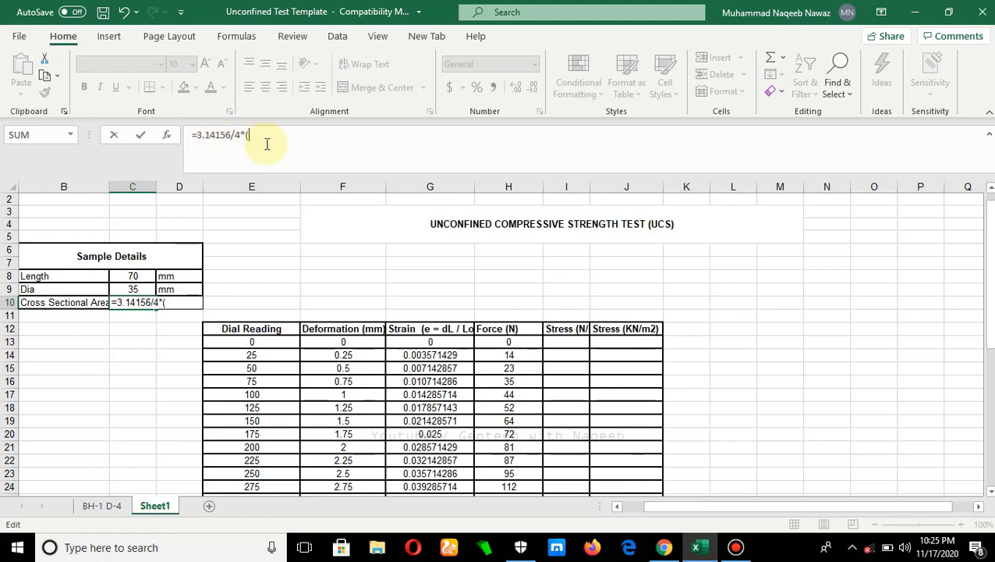
click(137, 290)
text(/1000)
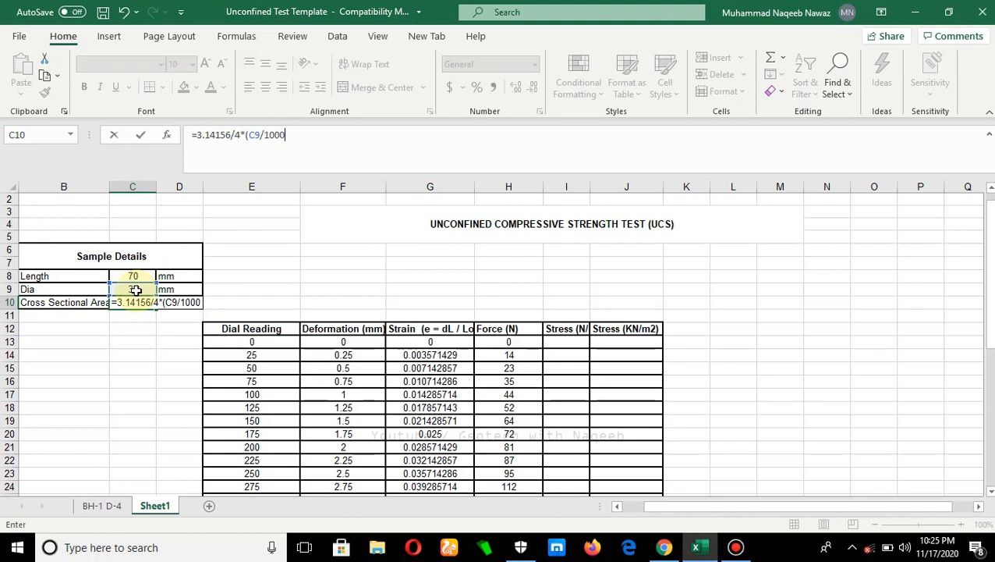
text())
text(2)
key(Return)
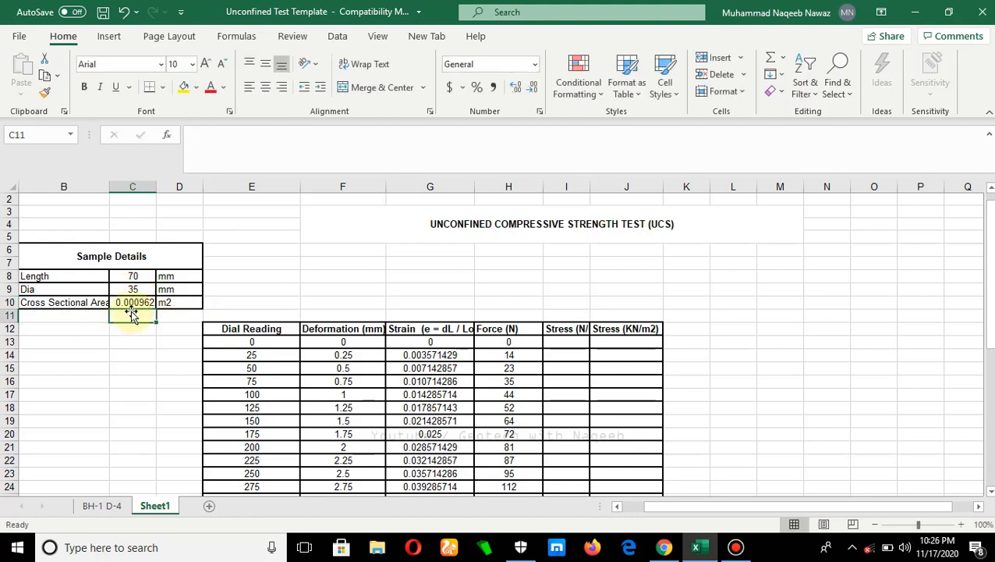
Step: Enter the formula =H13/C$10 in I13 to calculate stress in N/m2 from the force and the cross-sectional area
click(562, 341)
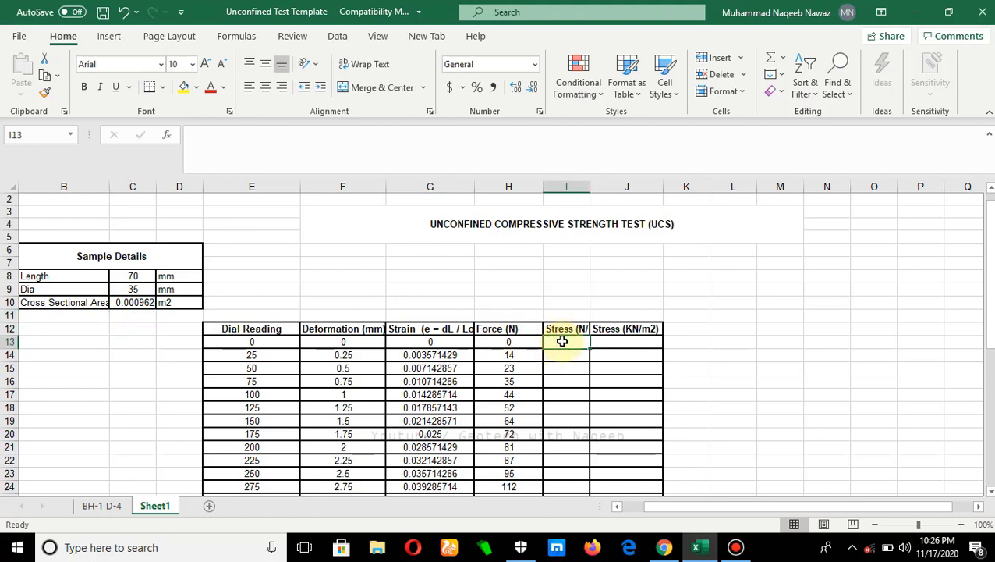
text(=)
click(509, 342)
text(/)
click(139, 304)
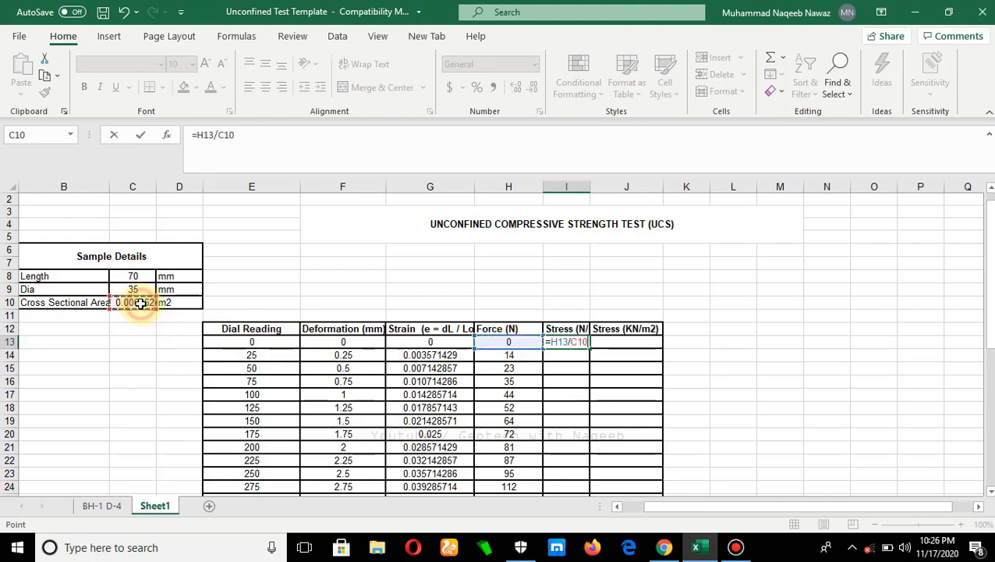
click(225, 137)
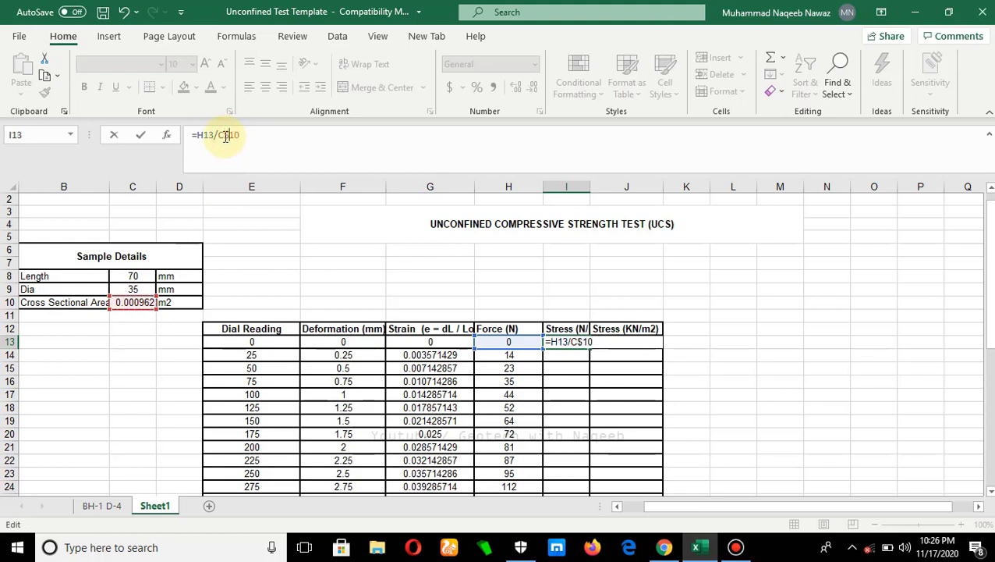
text($)
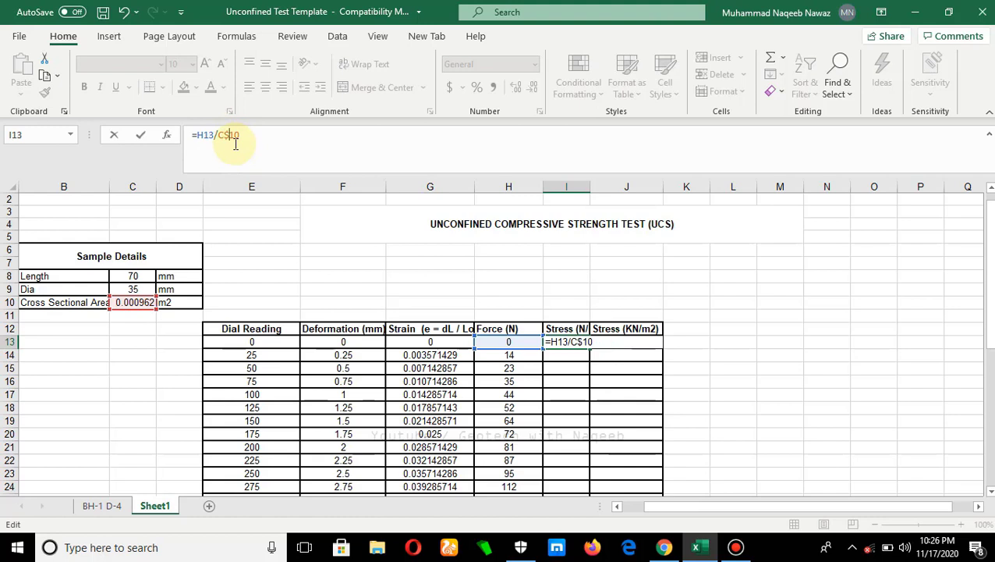
key(Return)
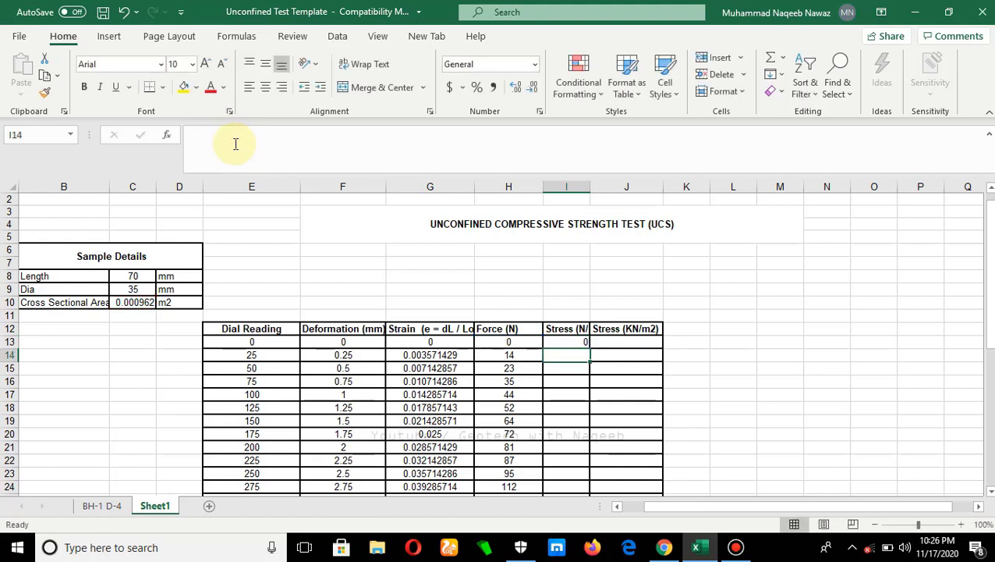
Step: Fill the N/m2 stress formula from I13 down to I45 and widen column I to fit its header and values
click(568, 341)
drag(590, 349, 580, 466)
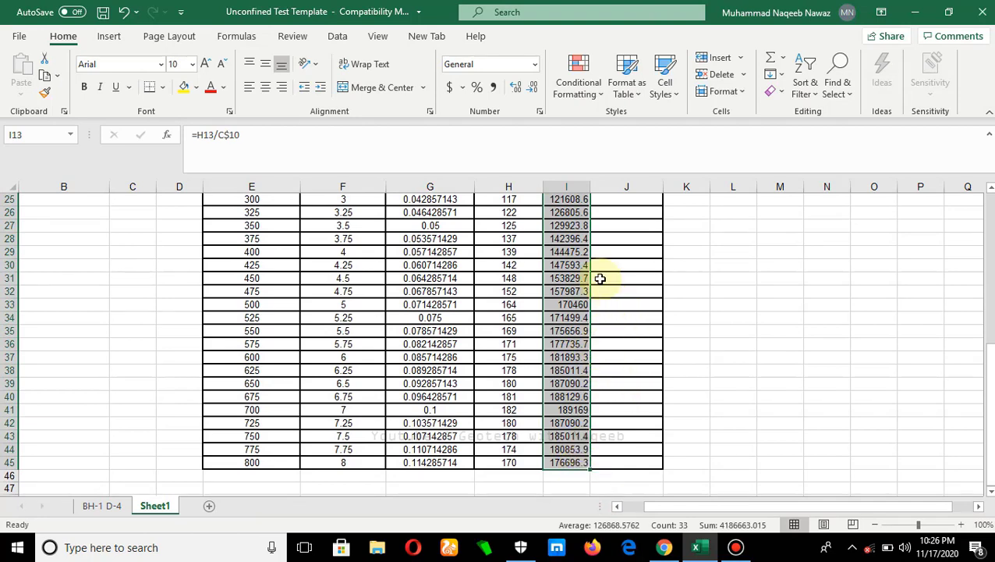
scroll(600, 278, up, 5)
click(589, 201)
drag(590, 187, 619, 183)
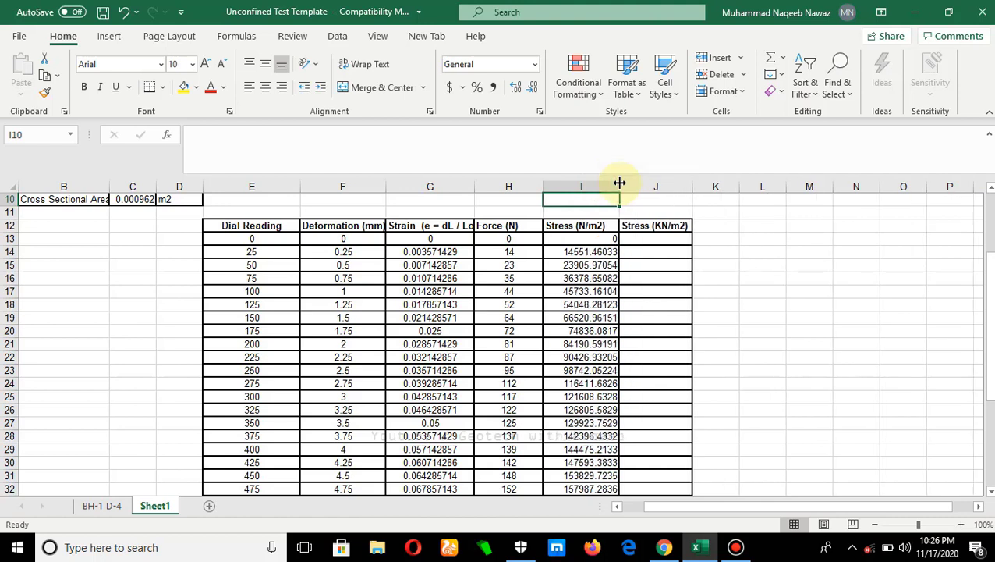
Step: Convert the stress to kN/m2 with the formula =I13/1000 in J13 and fill it down to J45
click(640, 238)
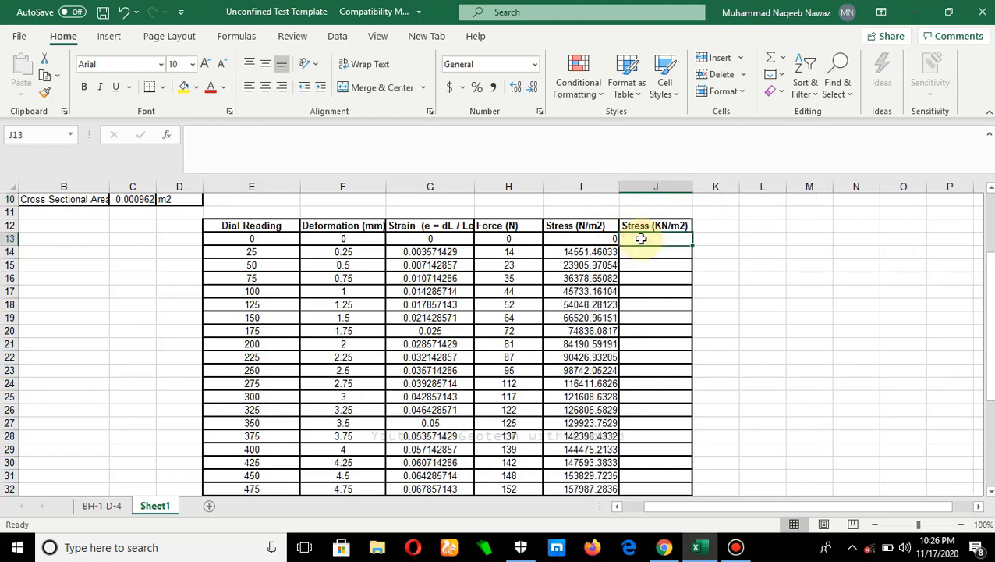
text(=)
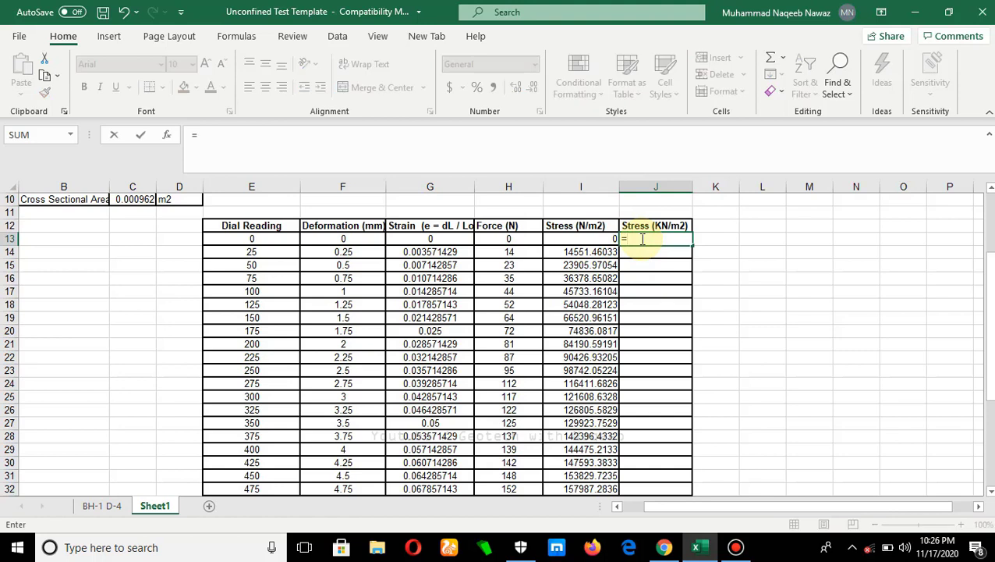
click(600, 242)
text(/1000)
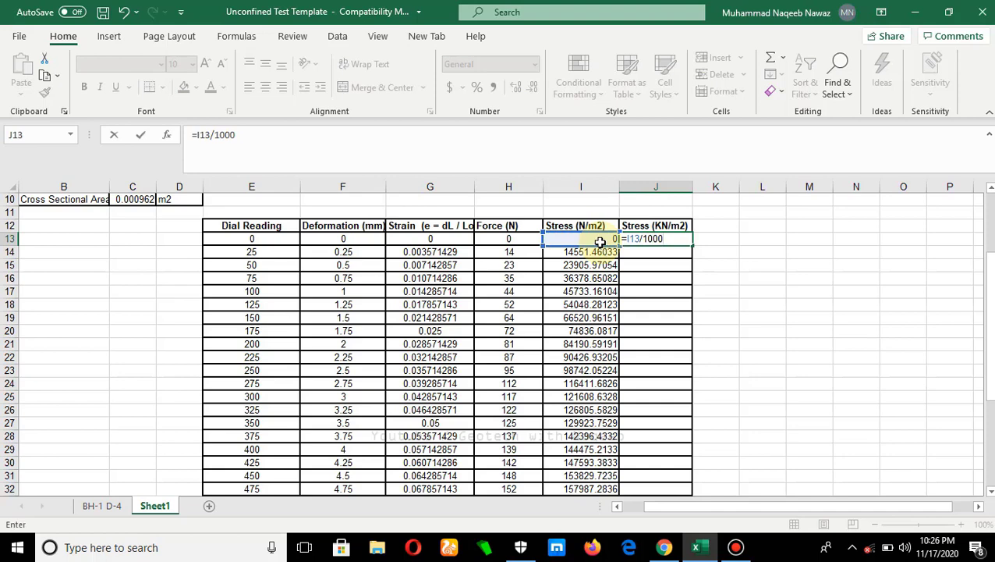
key(ctrl+Return)
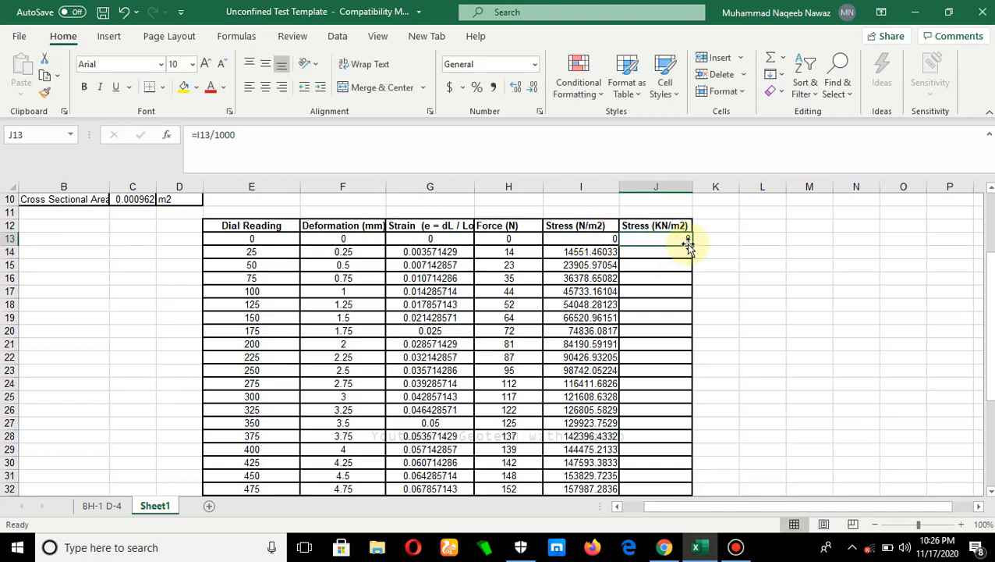
drag(691, 245, 669, 471)
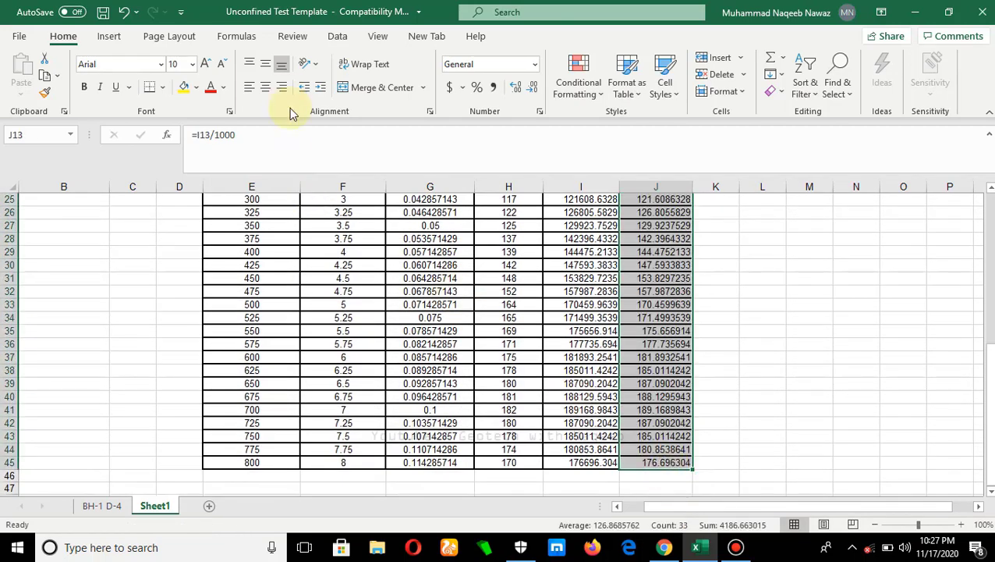
Step: Centre the kN/m2 stress values in J13:J45 horizontally and format them to one decimal place
click(267, 89)
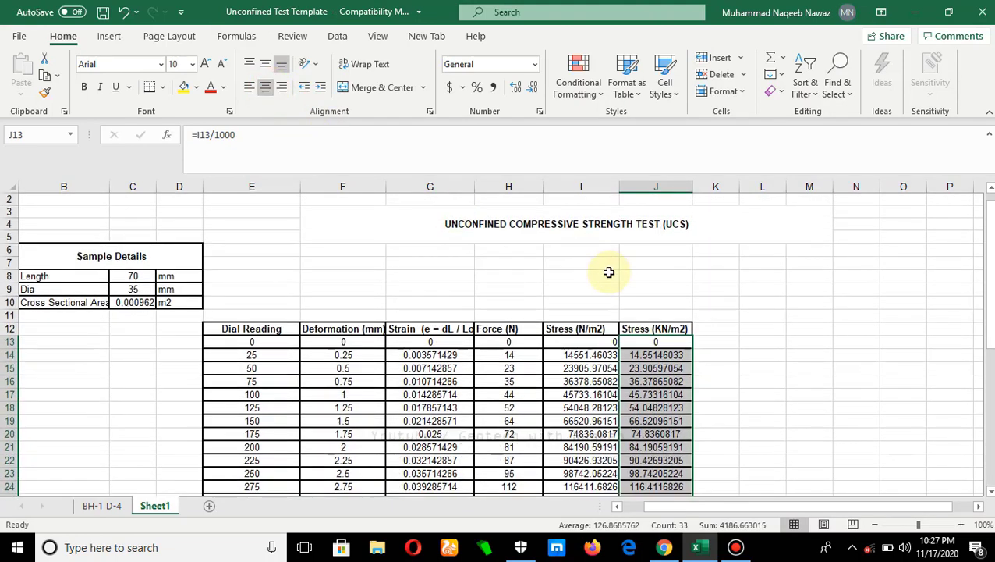
click(522, 91)
click(520, 89)
click(520, 89)
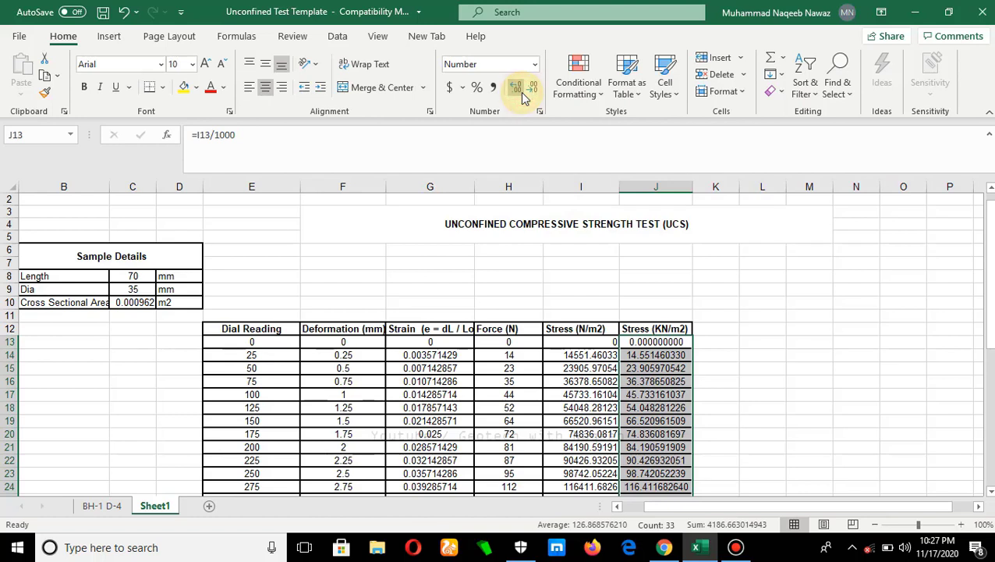
click(532, 89)
click(531, 89)
click(531, 89)
click(531, 89)
click(531, 89)
click(531, 89)
click(531, 89)
click(531, 88)
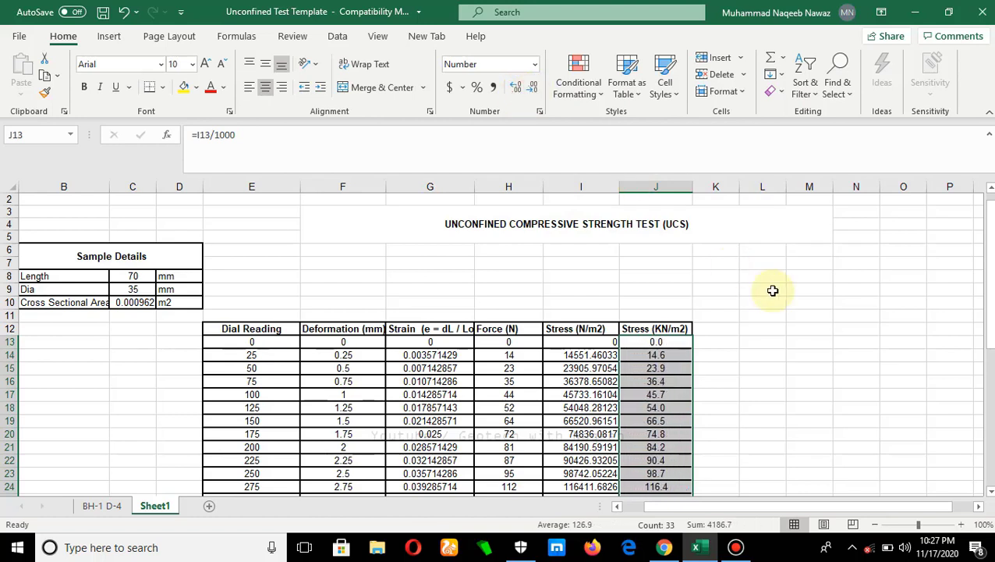
Step: Enter the label Qu in L24 beside the results table
click(767, 345)
key(Down)
key(Down)
key(Down)
key(Down)
key(Down)
key(Down)
key(Down)
key(Down)
key(Down)
key(Down)
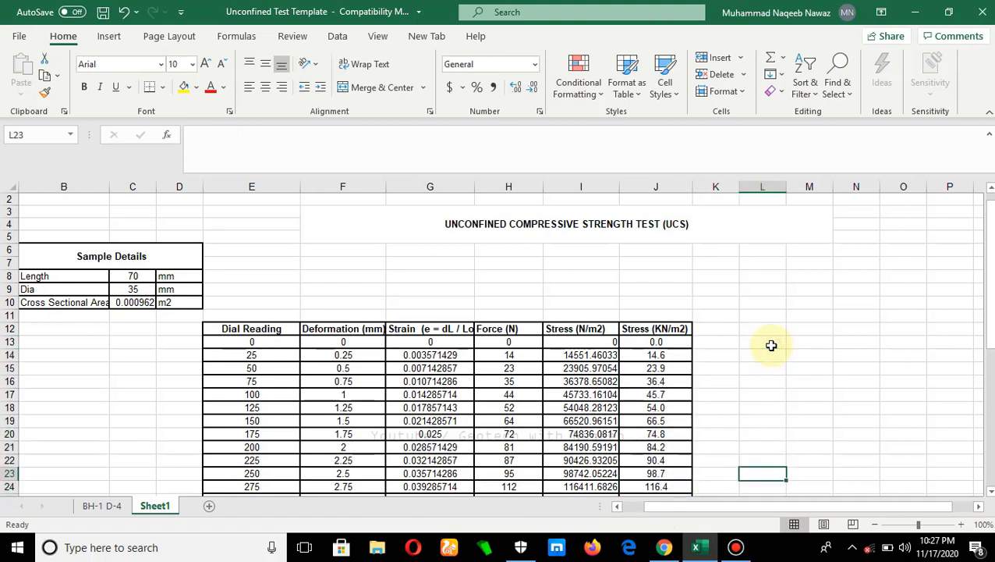
key(Down)
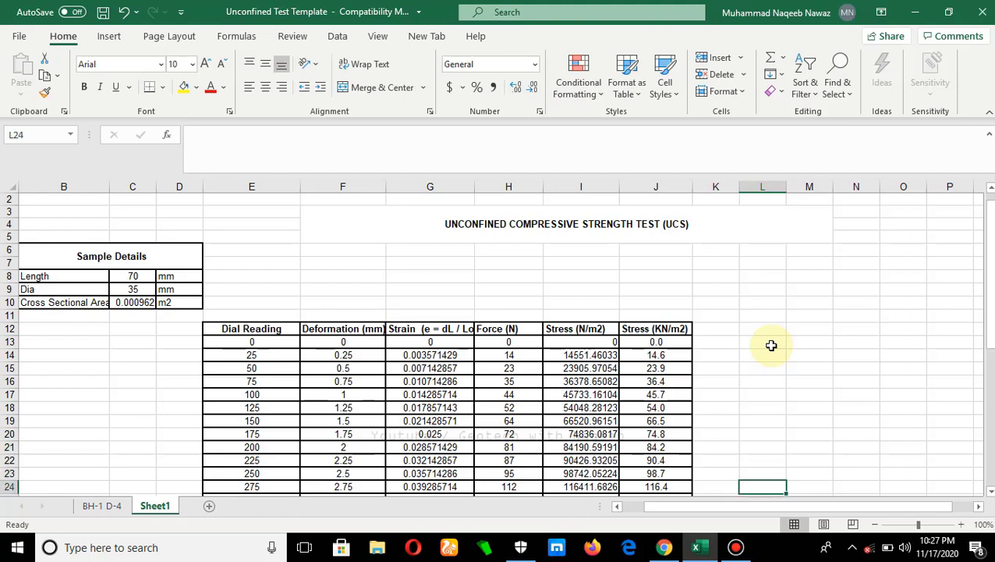
text(Qu)
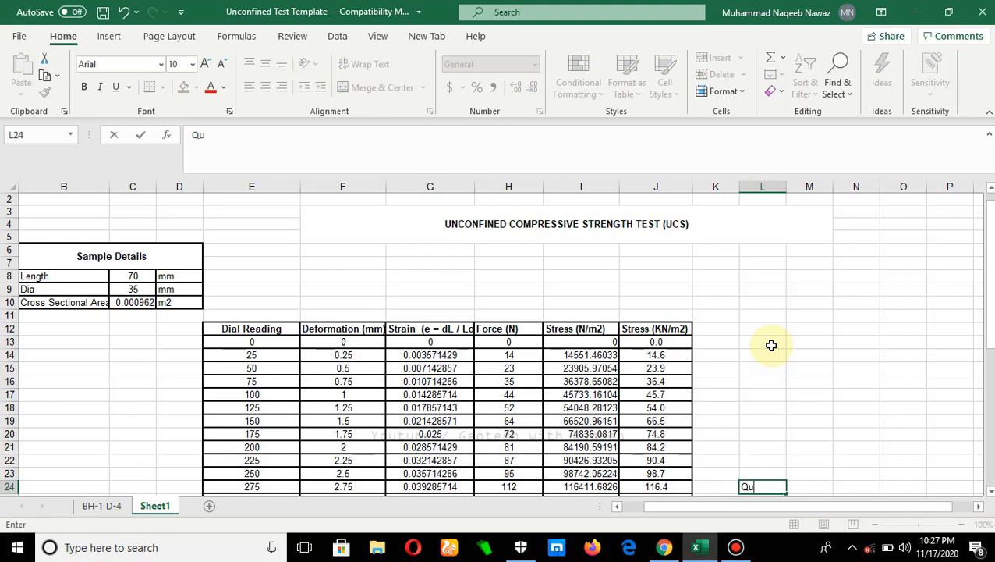
key(Tab)
Step: Calculate the maximum kN/m2 stress in M24 with the MAX function over J13:J45
text(=)
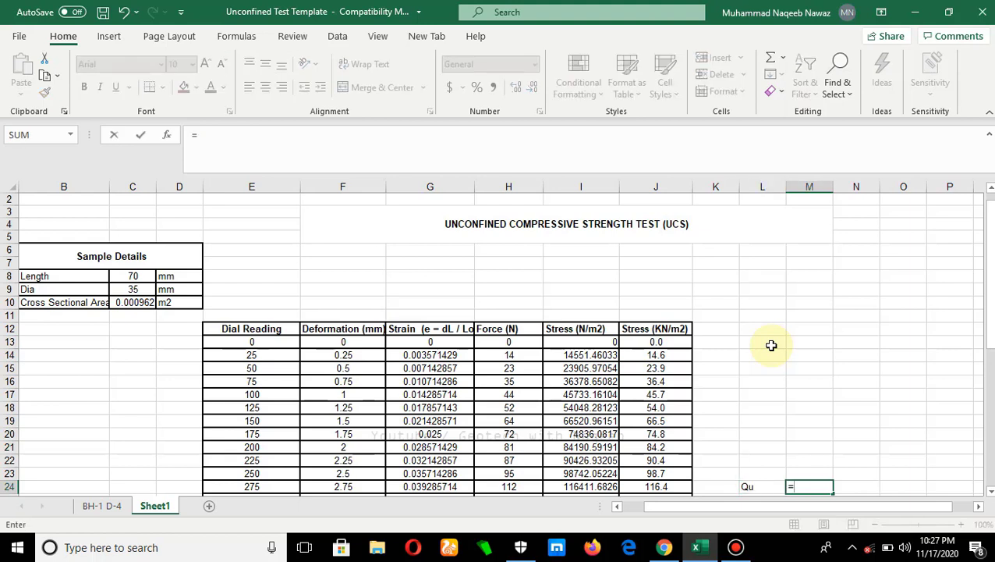
text(M)
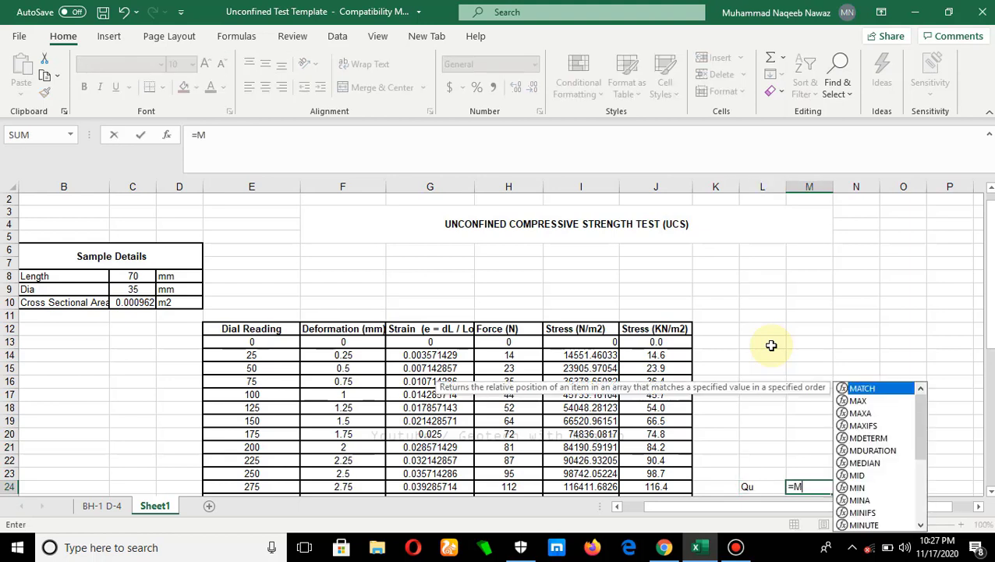
click(863, 403)
double_click(863, 403)
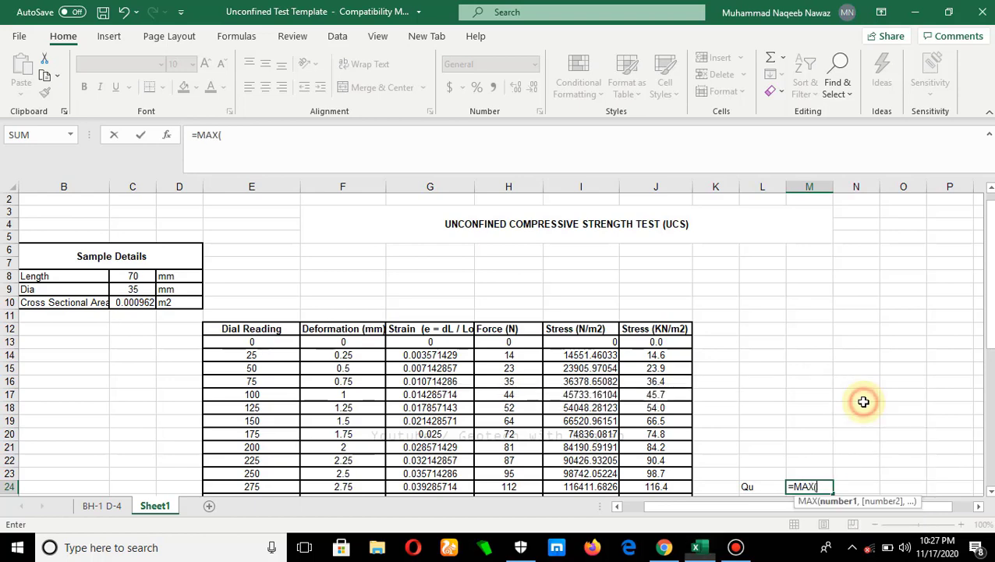
drag(991, 322, 989, 330)
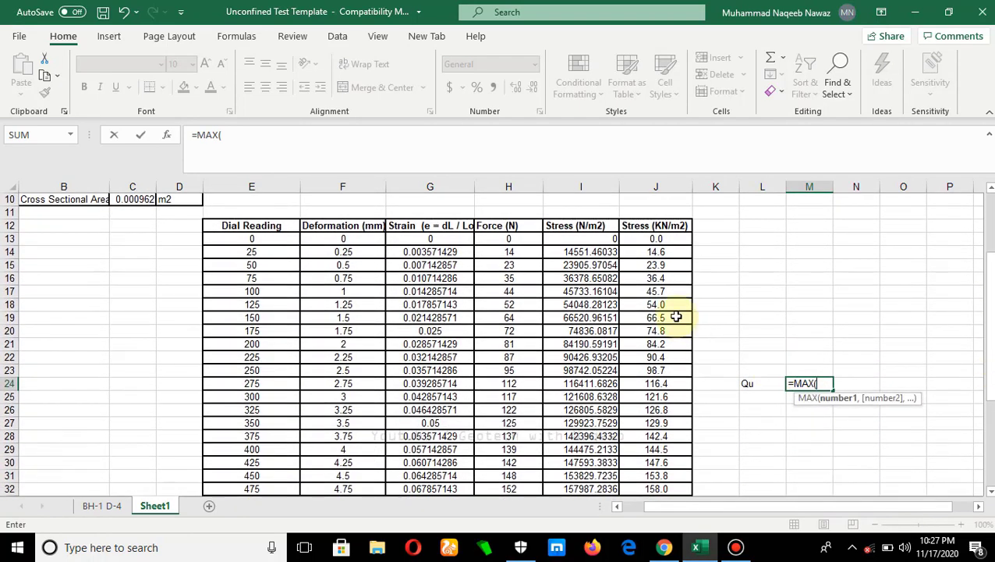
click(641, 239)
drag(641, 240, 659, 463)
key(Return)
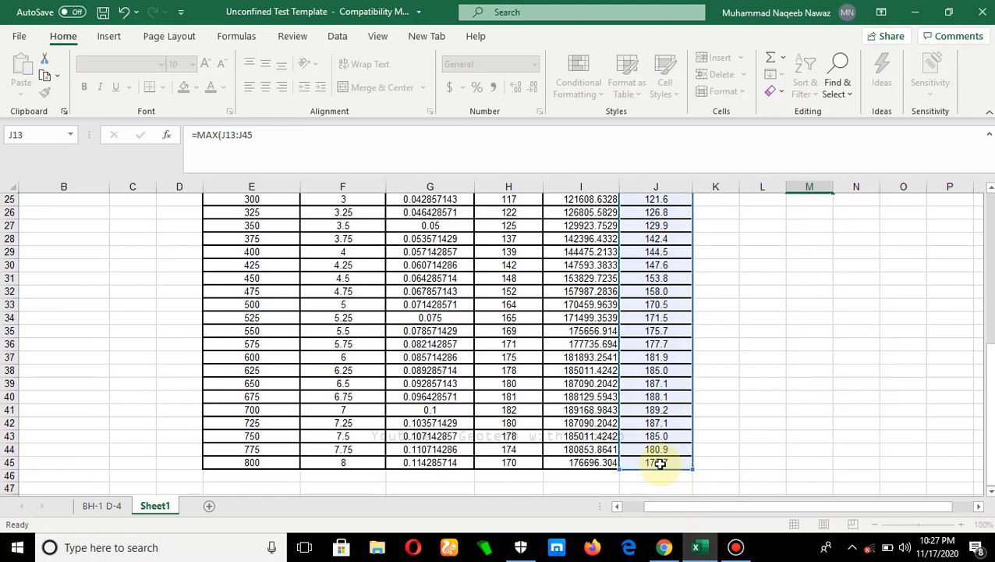
Step: Enter the unit kN/m2 in N24 next to the Qu value
scroll(792, 295, up, 1)
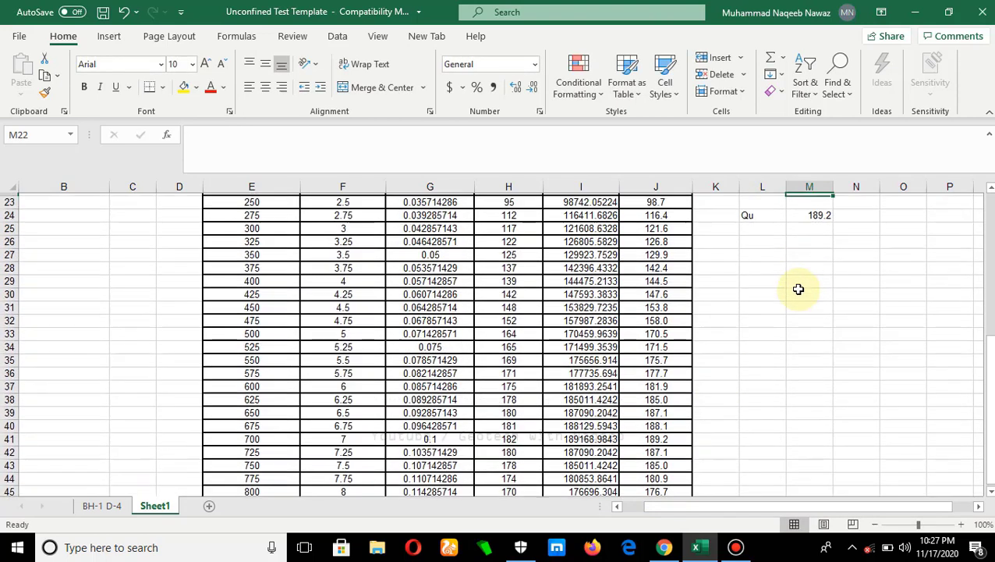
key(Up)
key(Right)
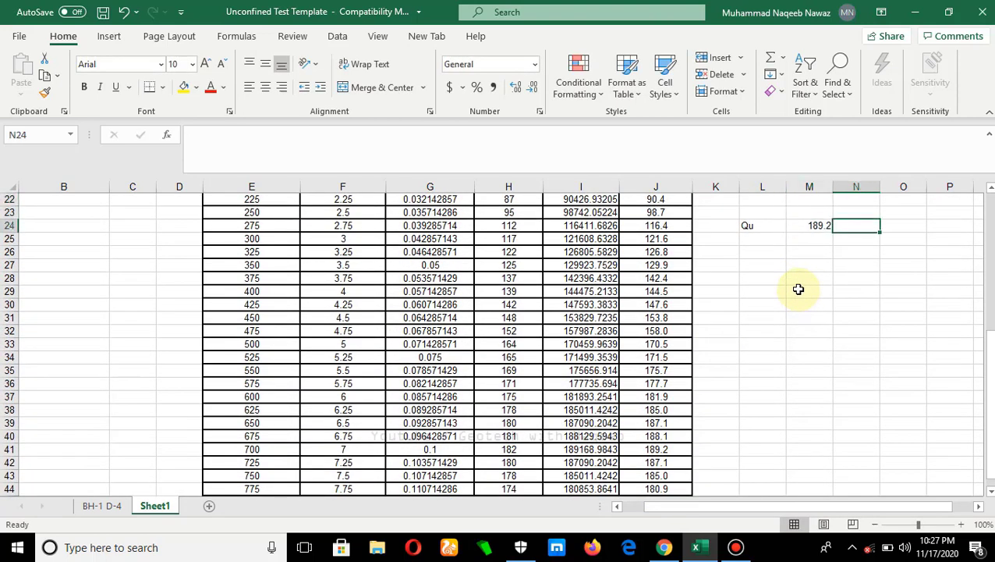
text(kN/m2)
key(Return)
Step: Enter the label SU in L25 below the Qu label
key(Left)
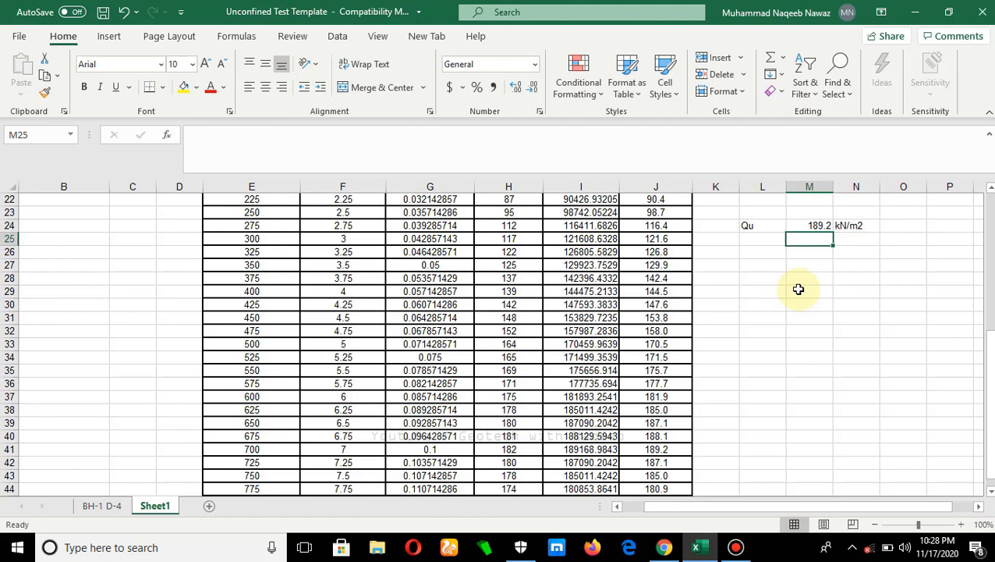
key(Up)
key(Down)
key(Left)
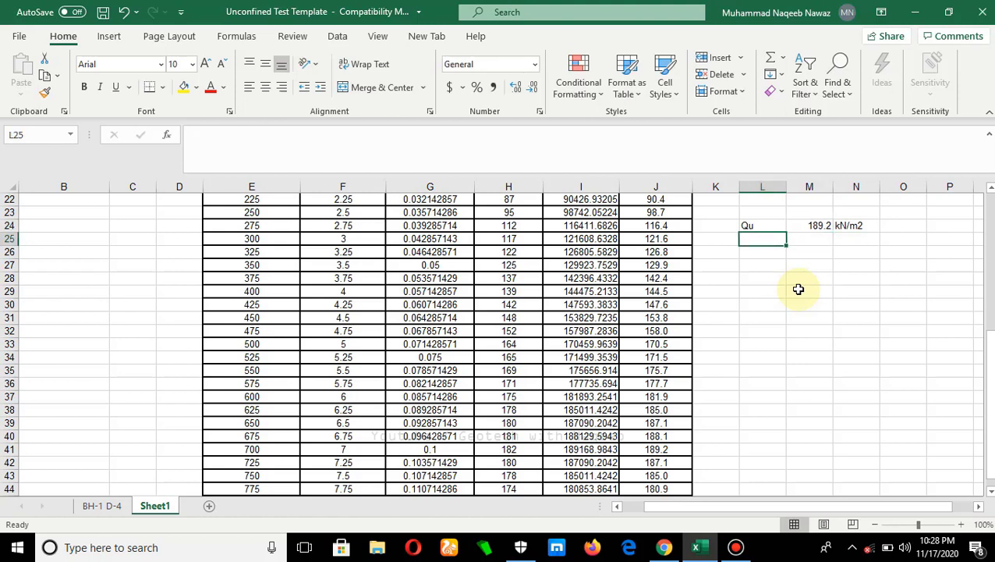
text(SU)
key(Tab)
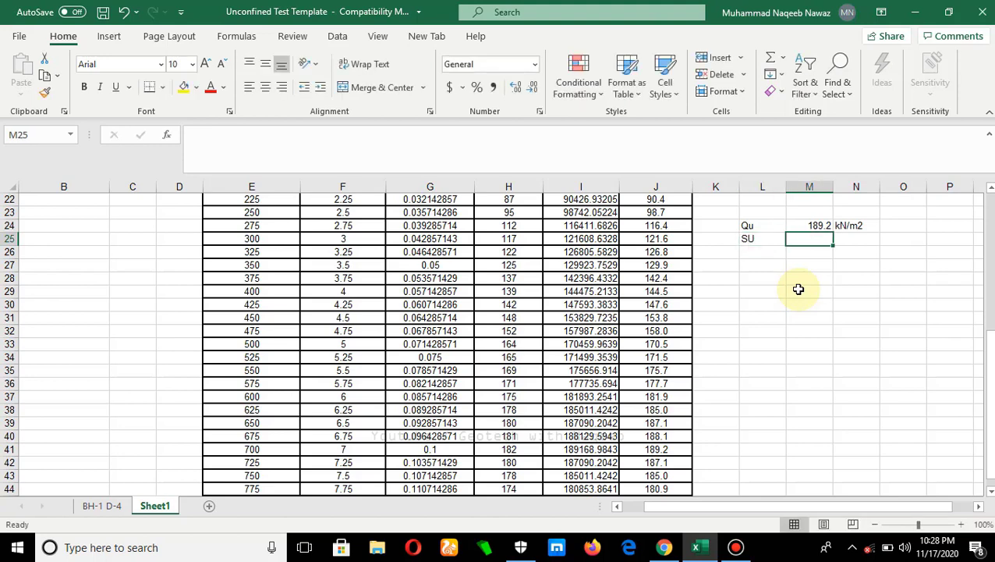
Step: Replace the label in L25 with Su
key(Left)
text(S)
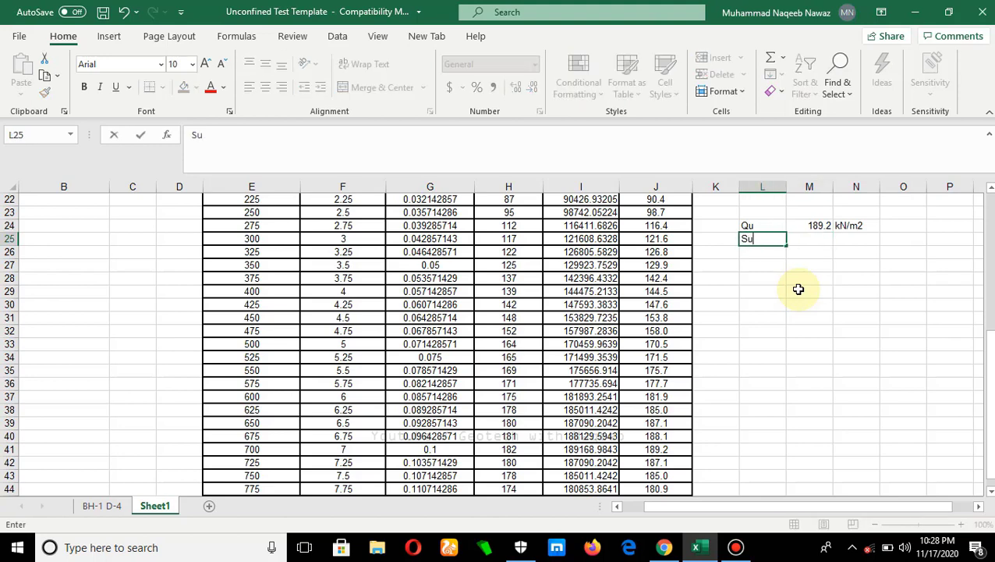
text(u)
key(Tab)
Step: Calculate Su in M25 as the Qu value in M24 divided by 2
text(=)
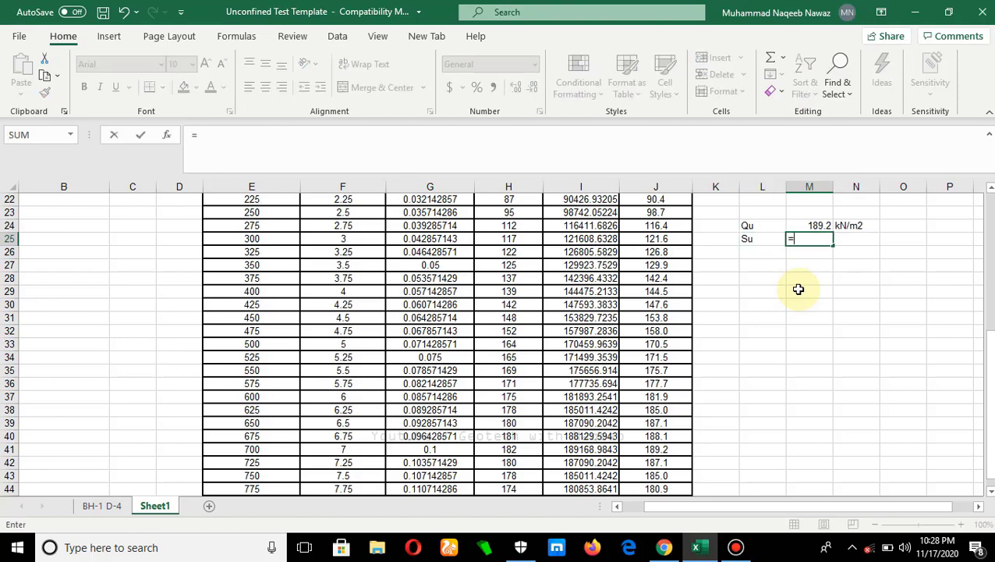
click(814, 224)
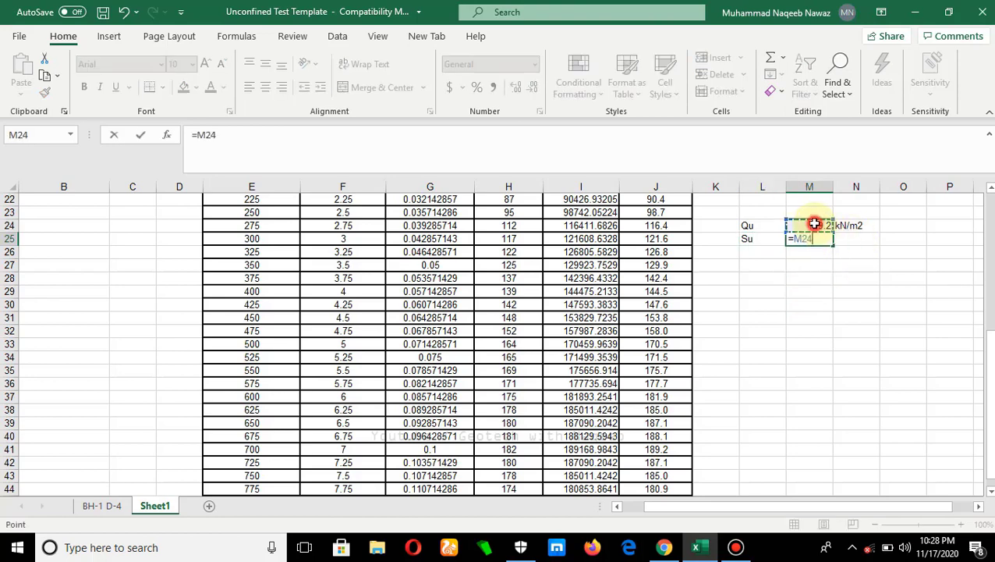
text(/)
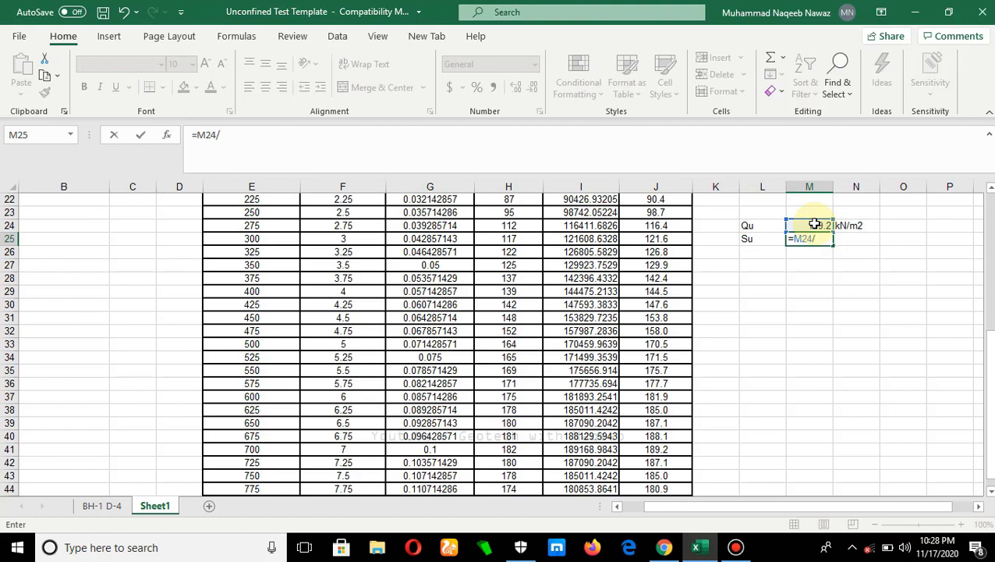
text(2)
key(Return)
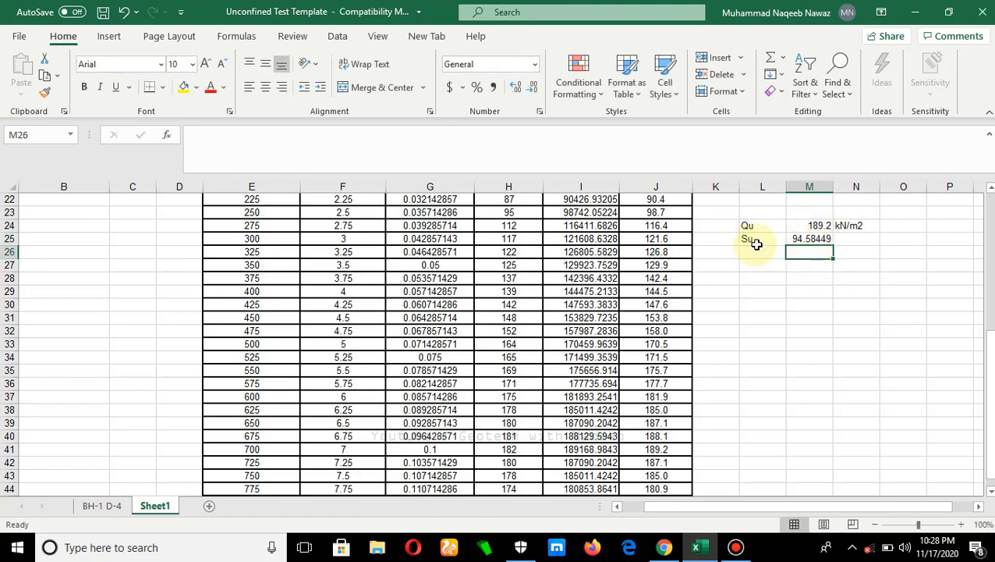
Step: Enter the unit KN/m2 in N25 next to the Su value
click(843, 238)
text(K)
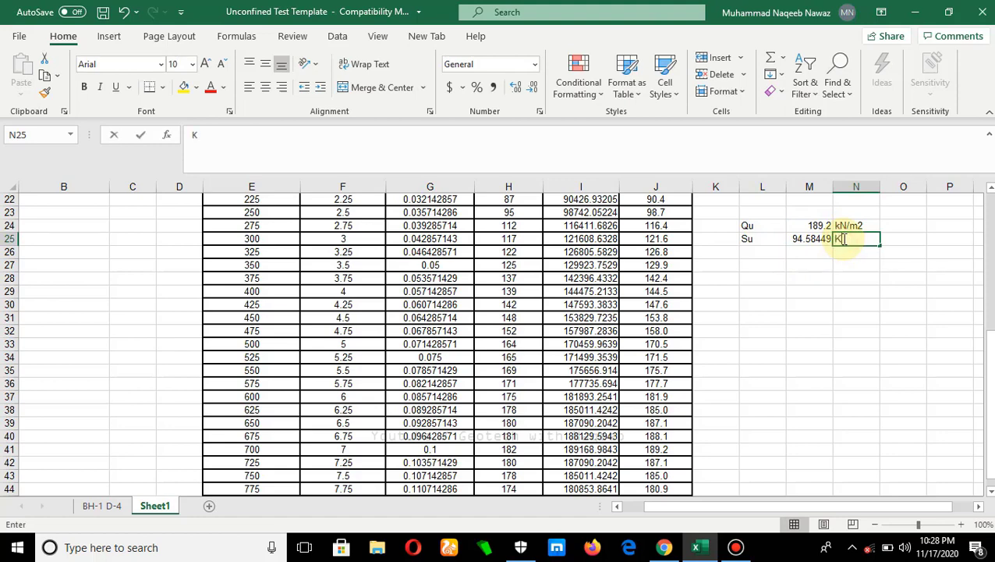
text(N/m2)
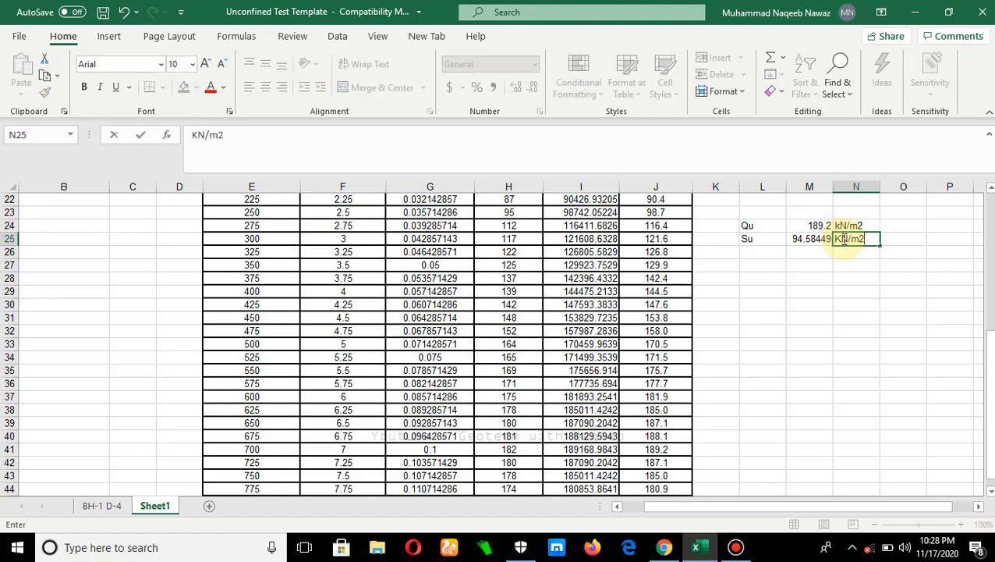
key(Tab)
Step: Convert Qu to psf in O24 by multiplying M24 by 20.88, and enter the unit psf in P24
key(Up)
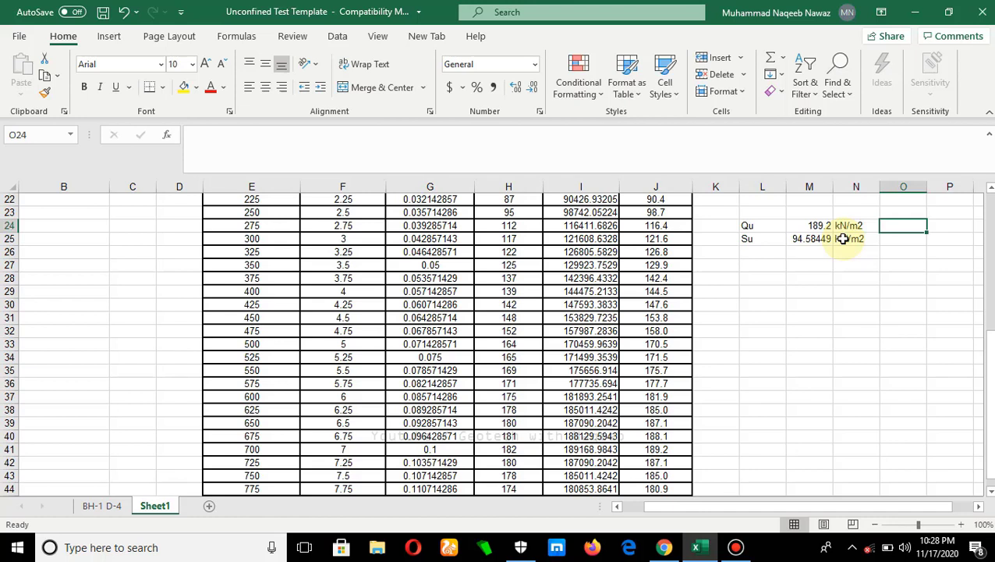
text(=)
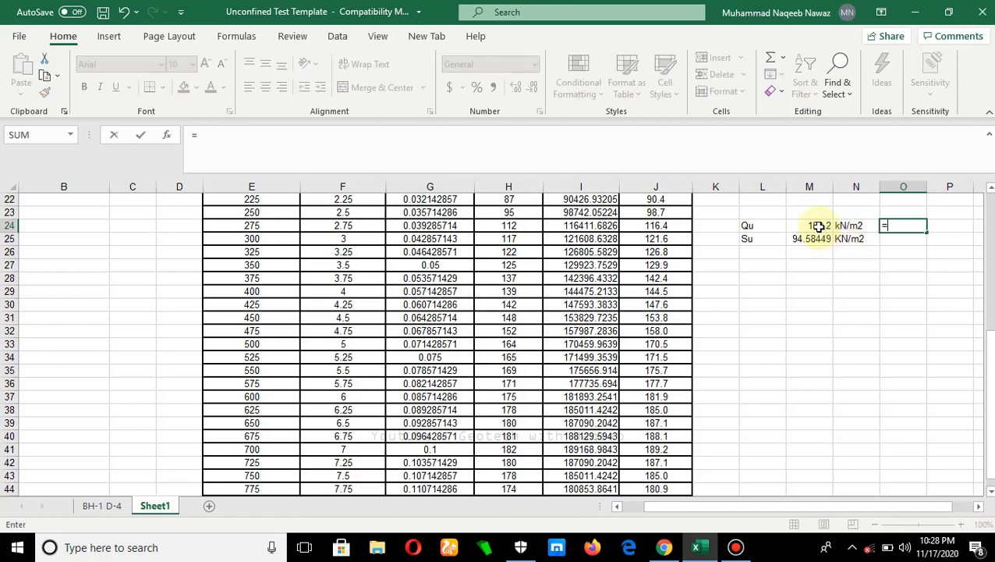
click(819, 226)
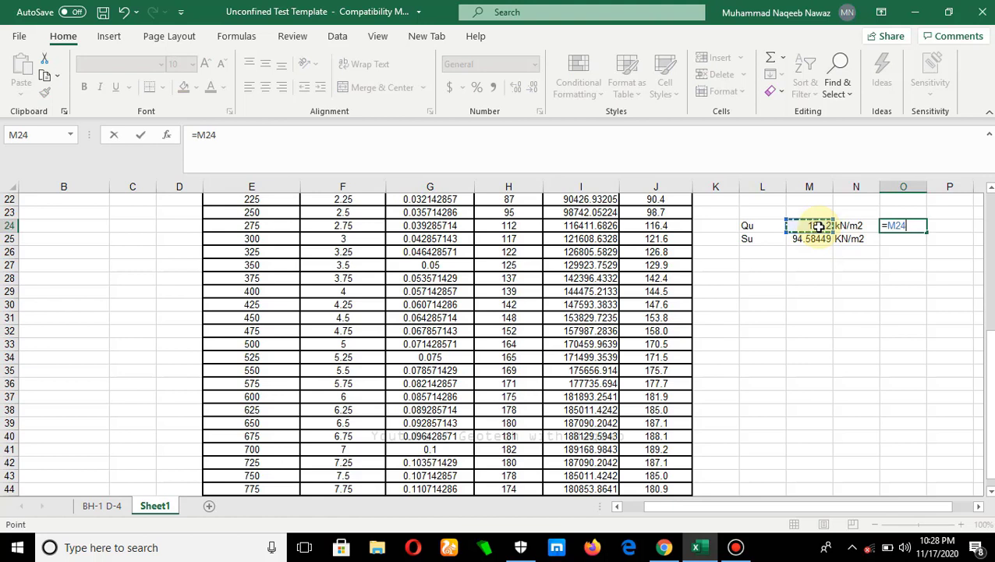
text(*20.88)
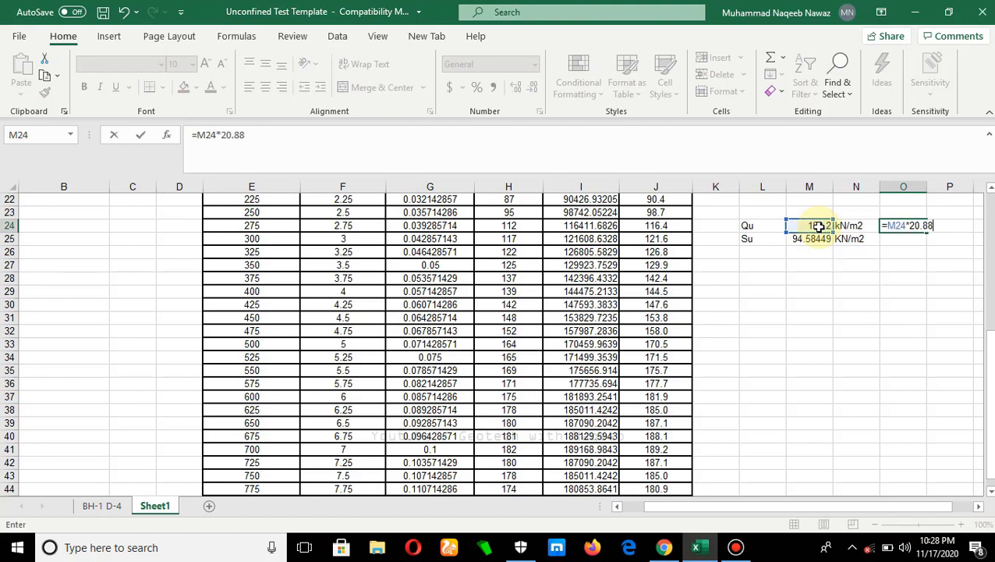
key(Return)
key(Up)
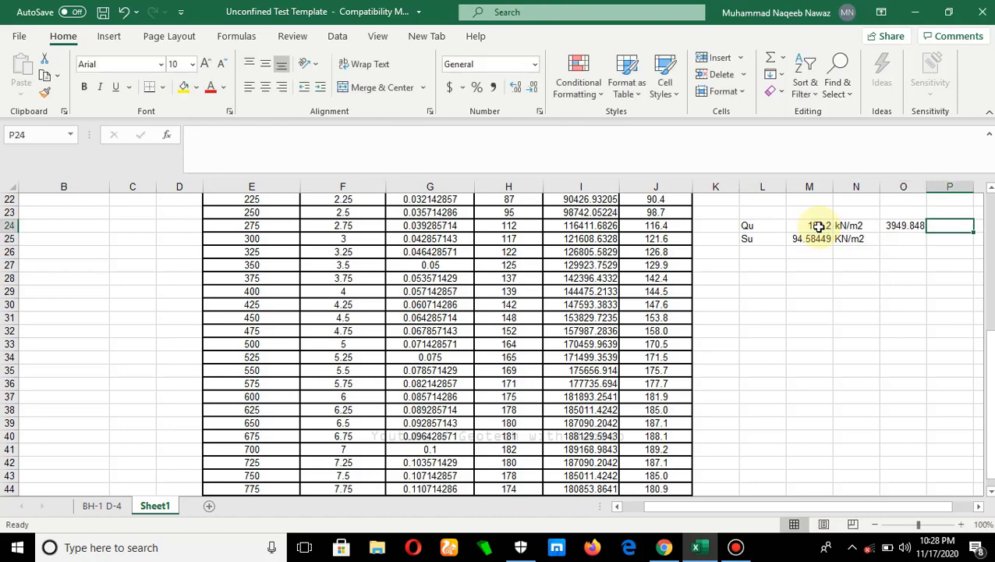
text(psf)
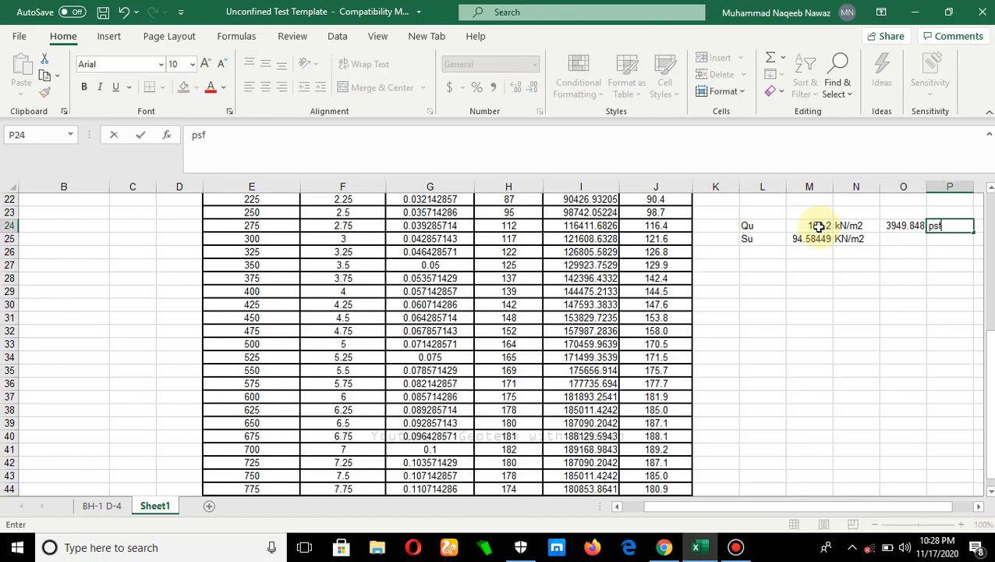
key(Return)
Step: Convert Su to psf in O25 by multiplying M25 by 20.88, and label it psf in P25
key(Left)
text(=)
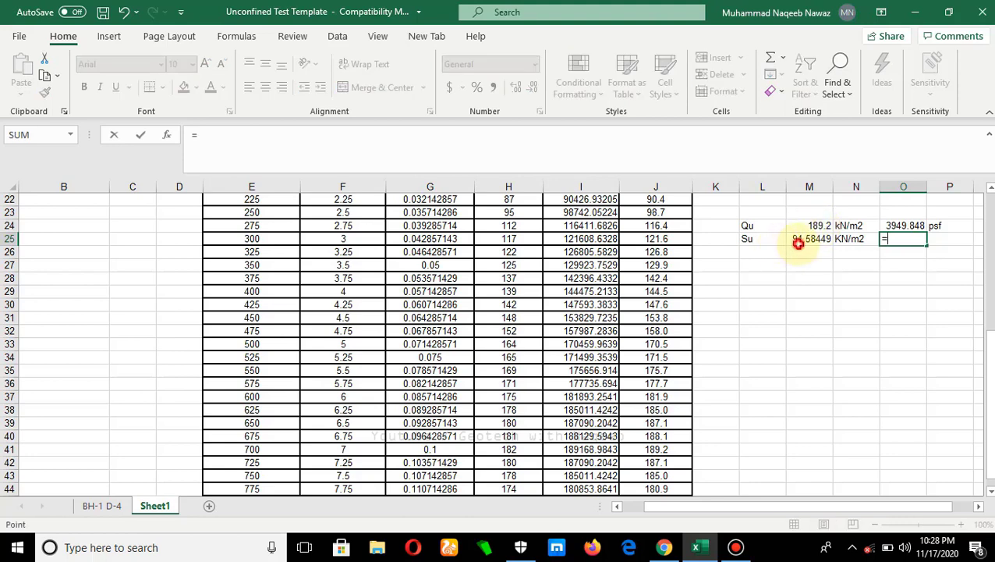
click(799, 243)
text(*)
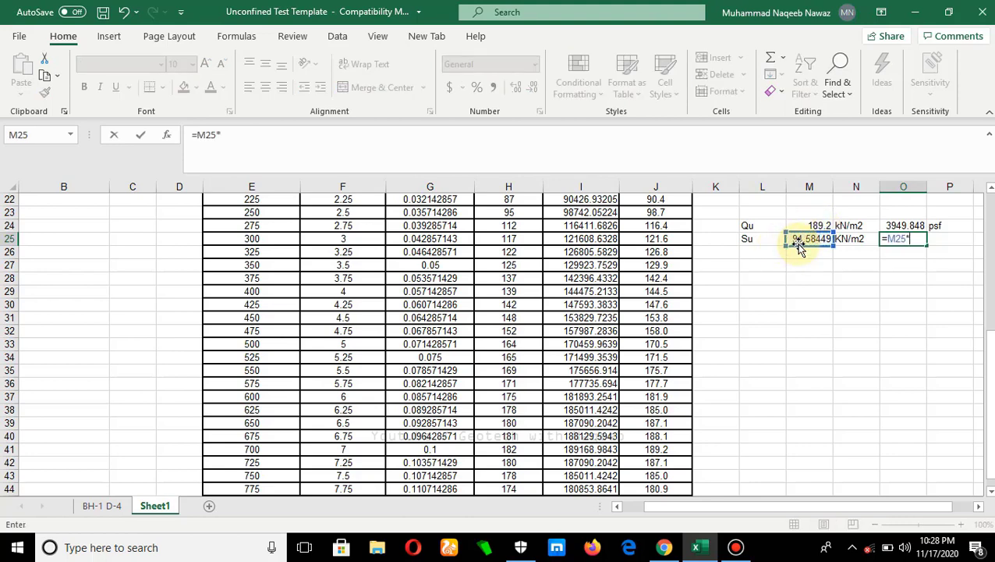
text(20.88)
key(Return)
key(Right)
key(Up)
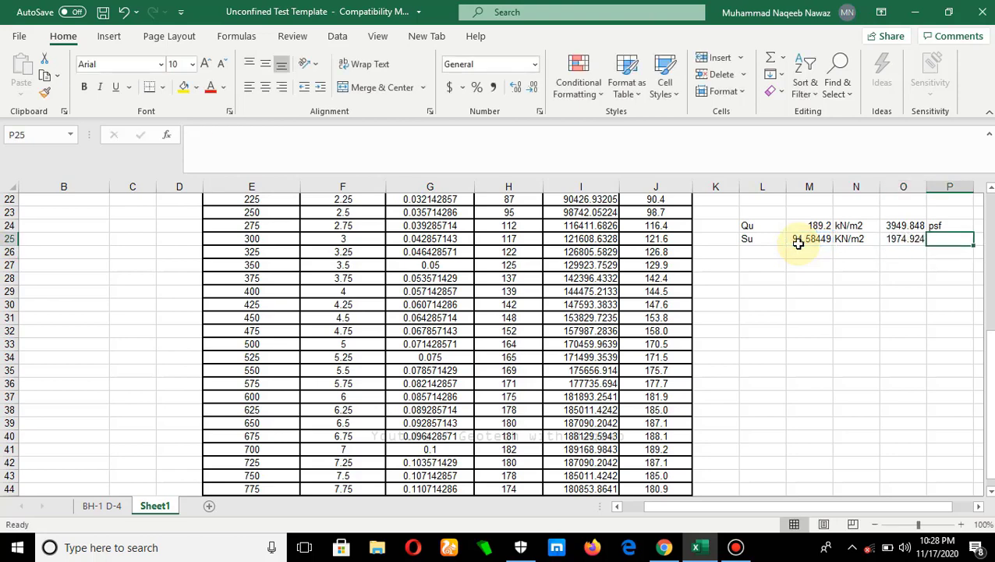
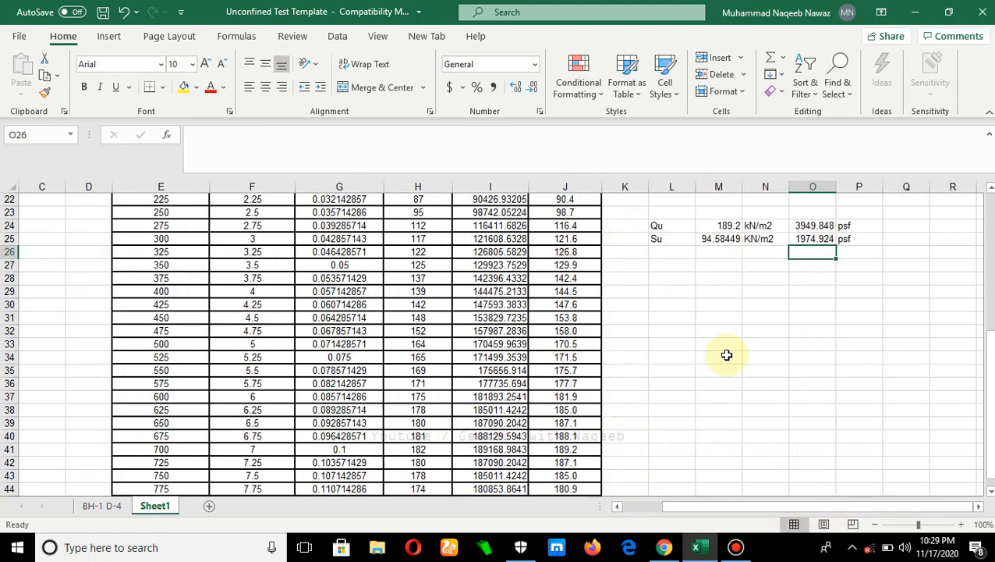
Step: Insert an empty scatter chart with smooth lines and place it below the Qu and Su results
click(722, 300)
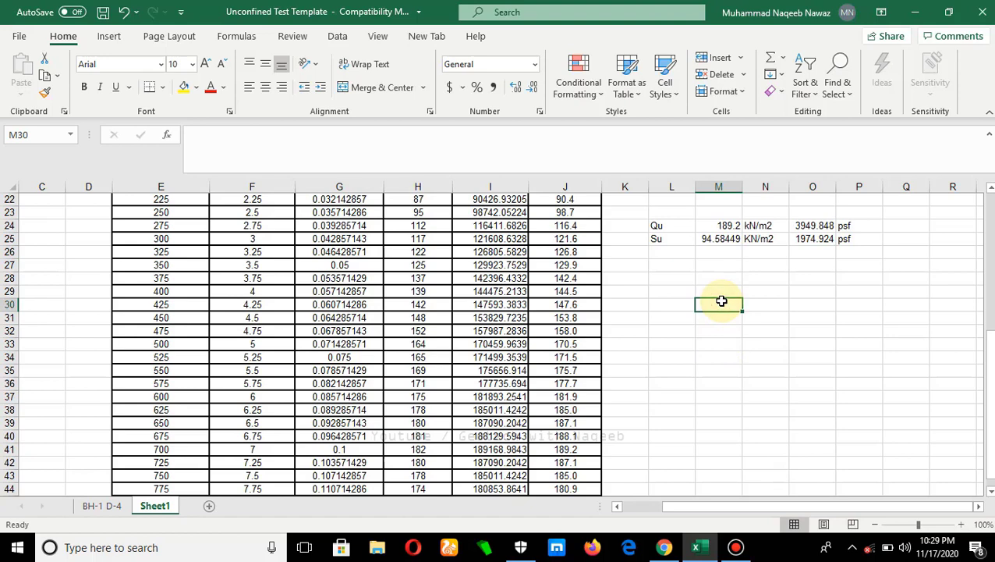
click(110, 39)
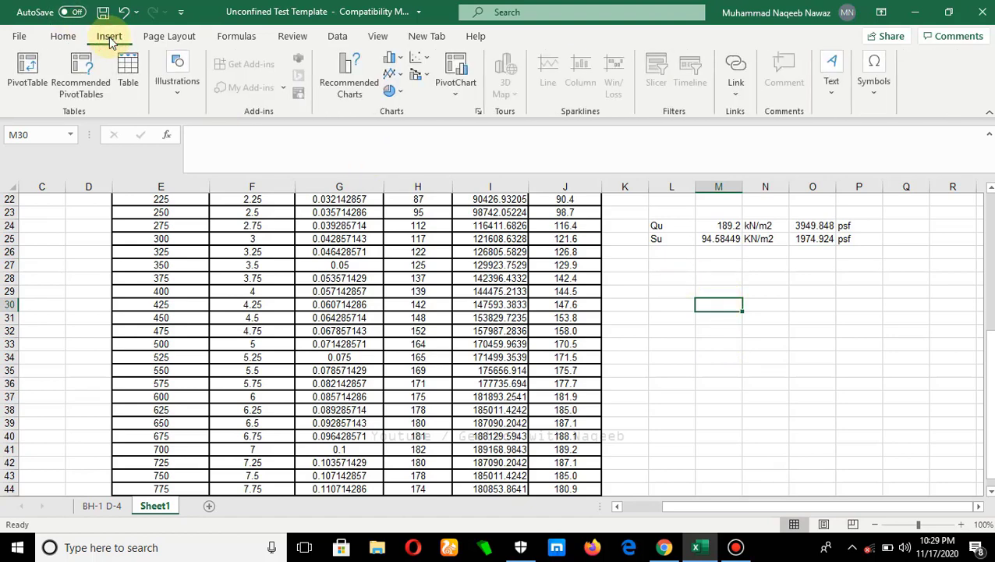
click(421, 63)
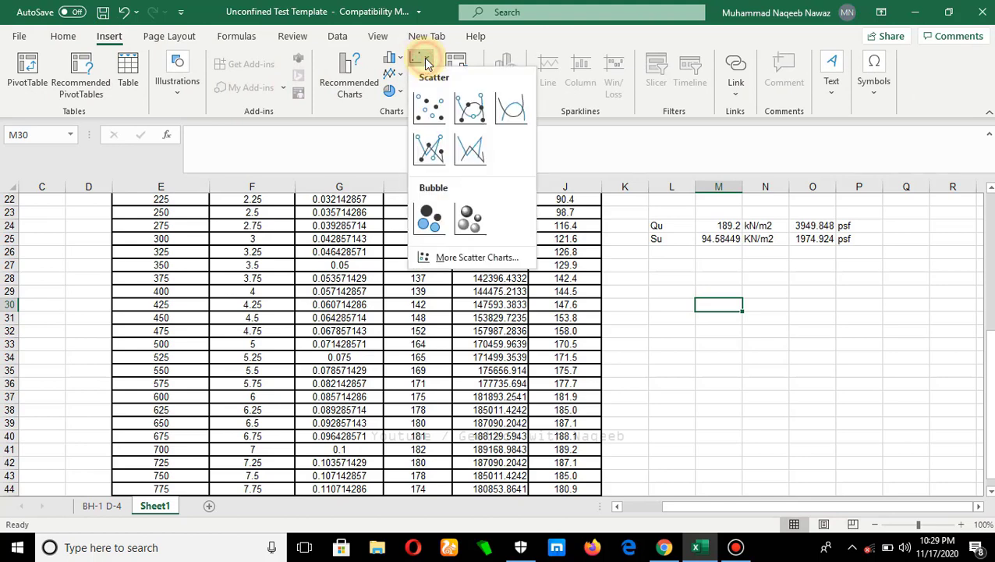
click(505, 115)
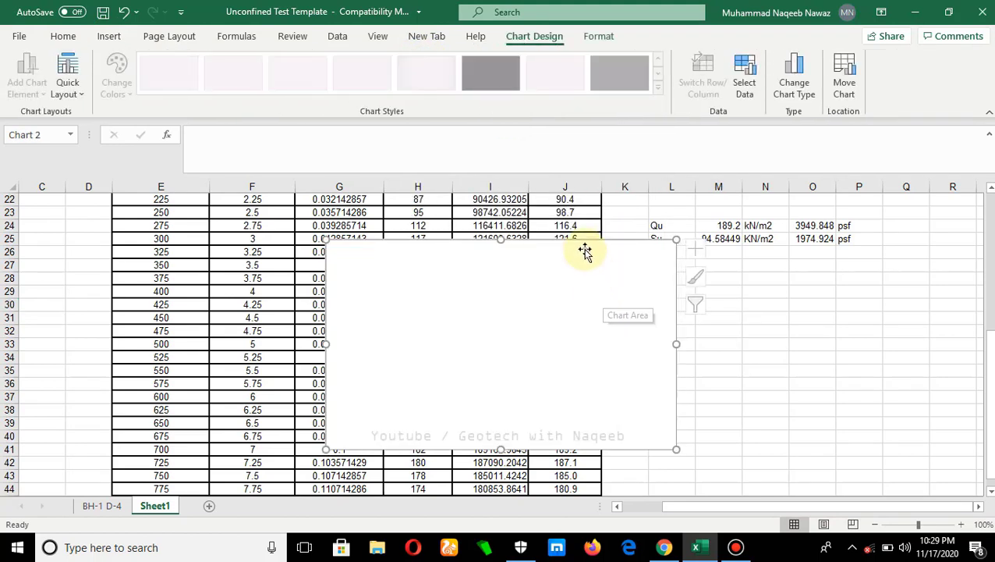
drag(581, 244, 886, 262)
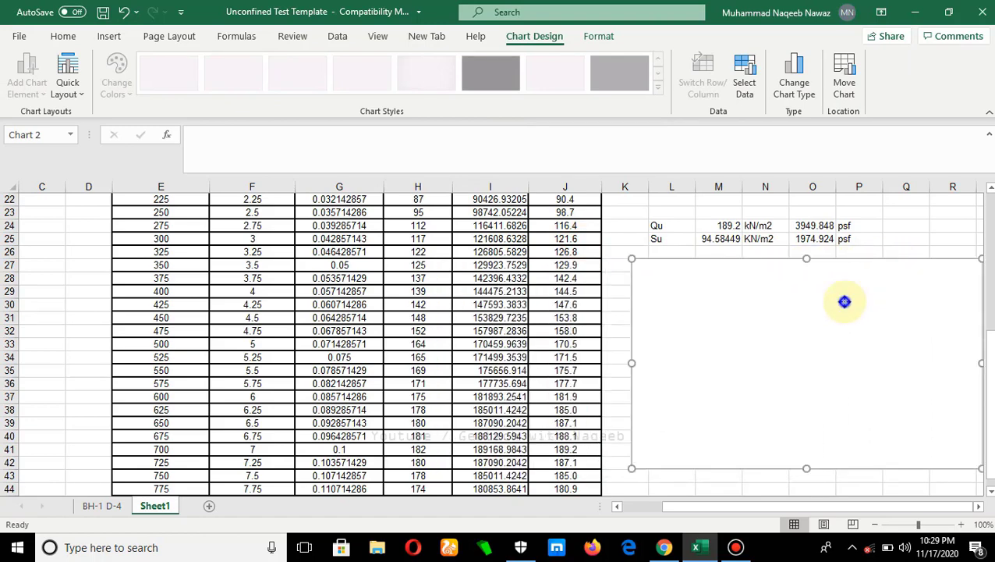
Step: Add a data series to the chart with the strain values G13:G45 as its X values
right_click(845, 301)
click(871, 309)
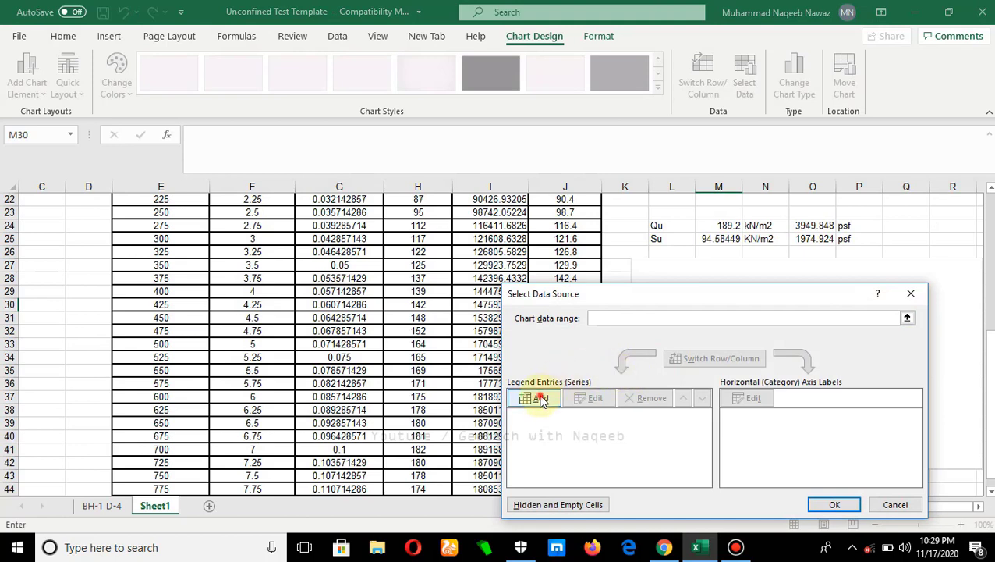
click(541, 399)
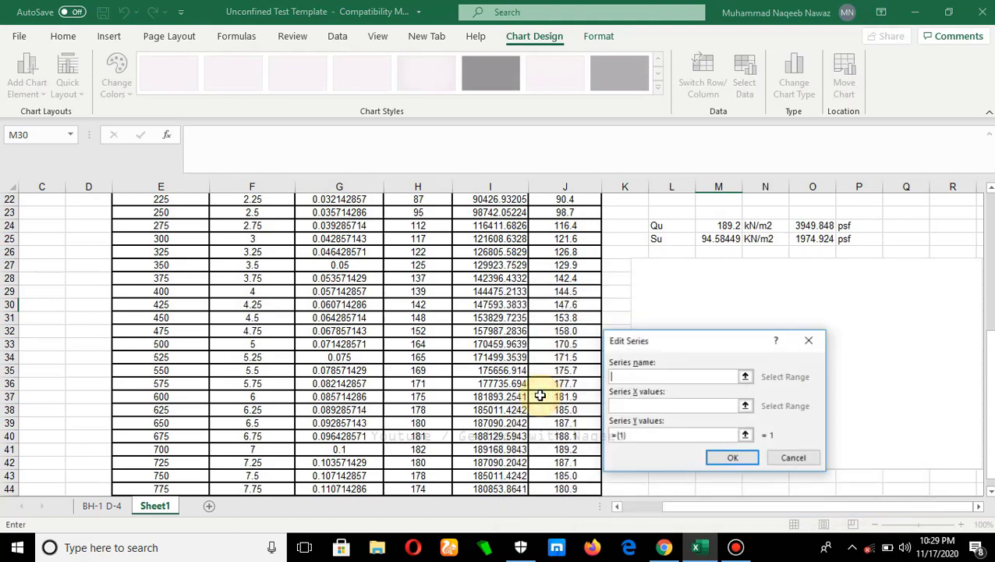
click(745, 407)
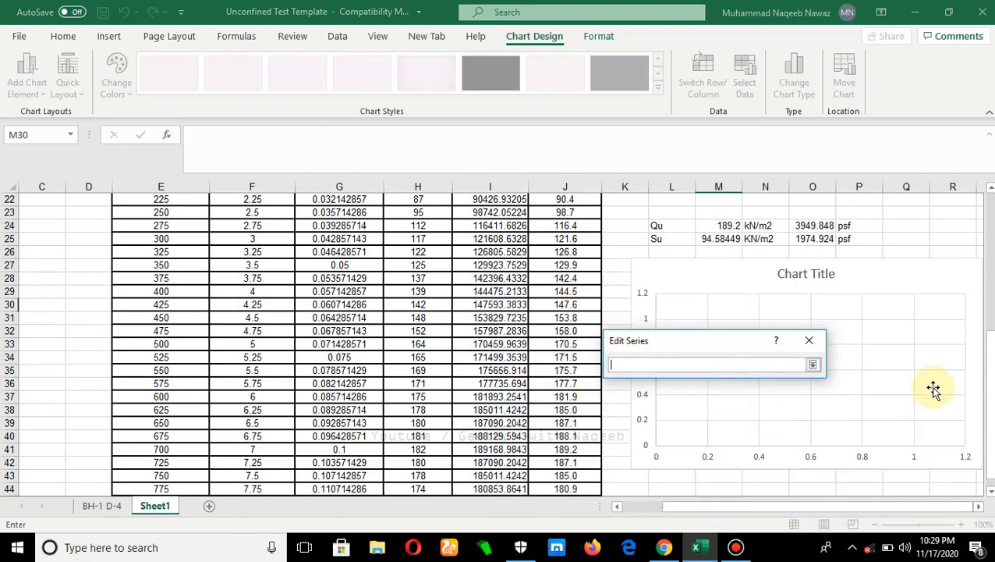
drag(989, 368, 989, 361)
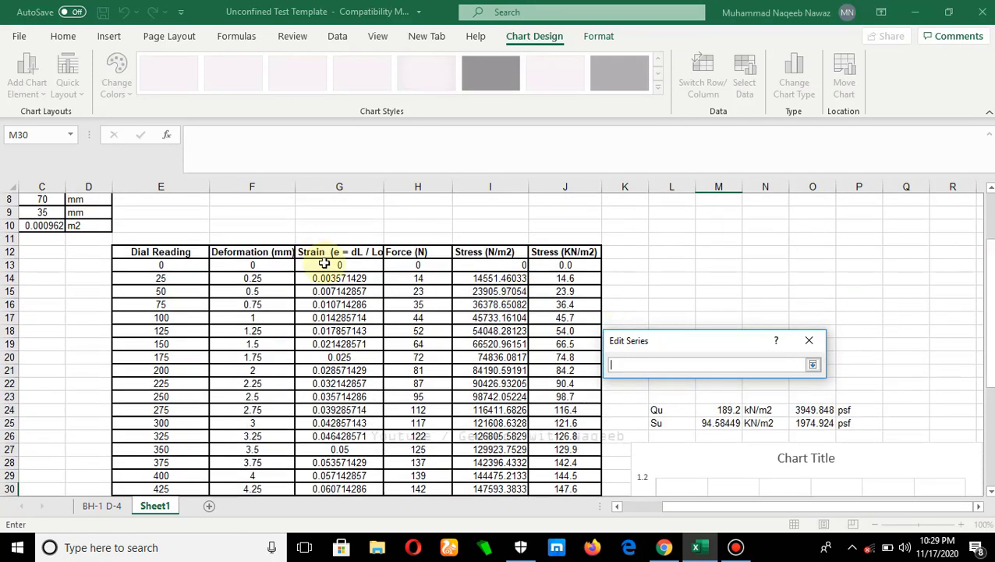
drag(327, 268, 341, 451)
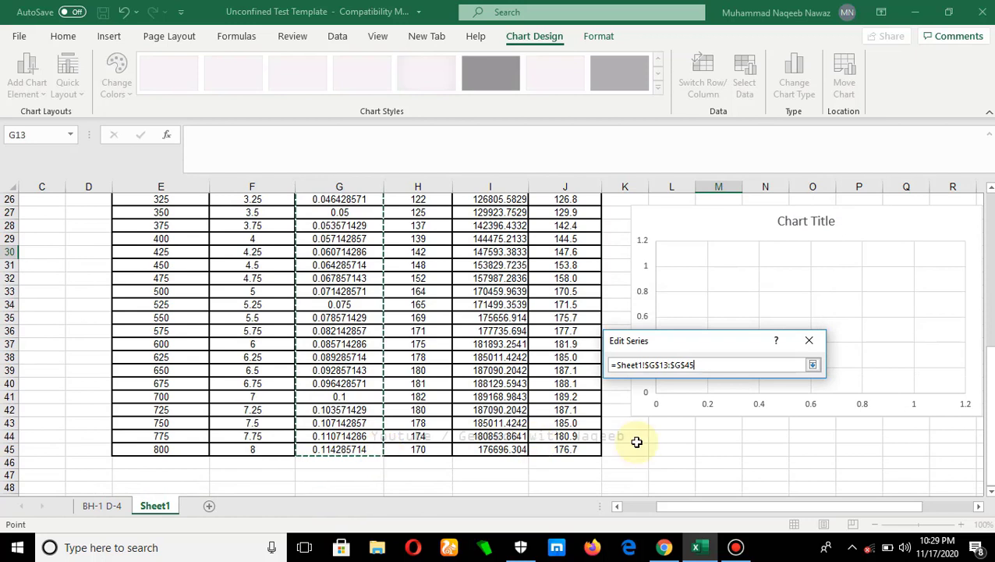
click(814, 365)
Step: Set the series Y values to the KN/m2 stress range J13:J45 and apply the chart's data source
click(745, 432)
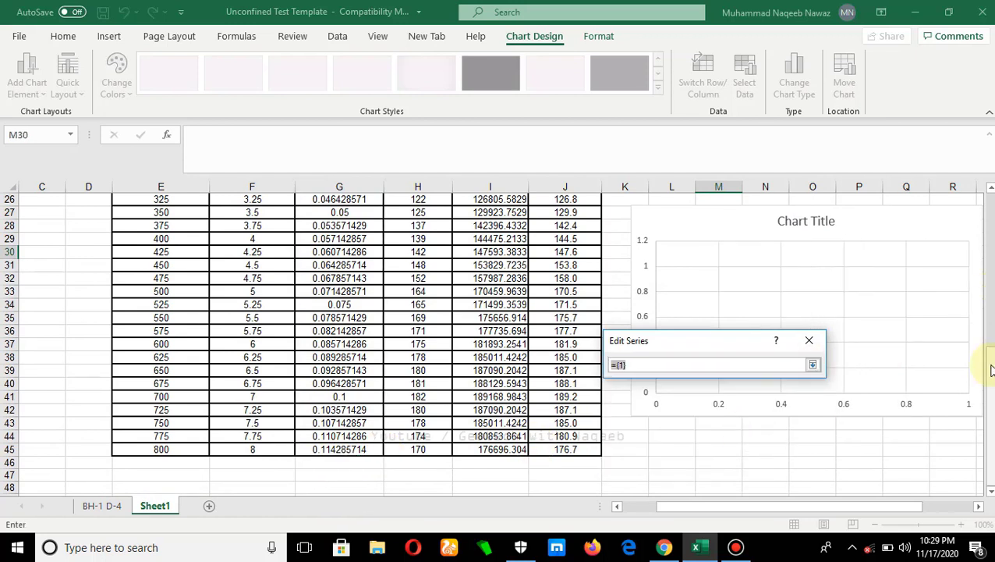
drag(990, 365, 990, 362)
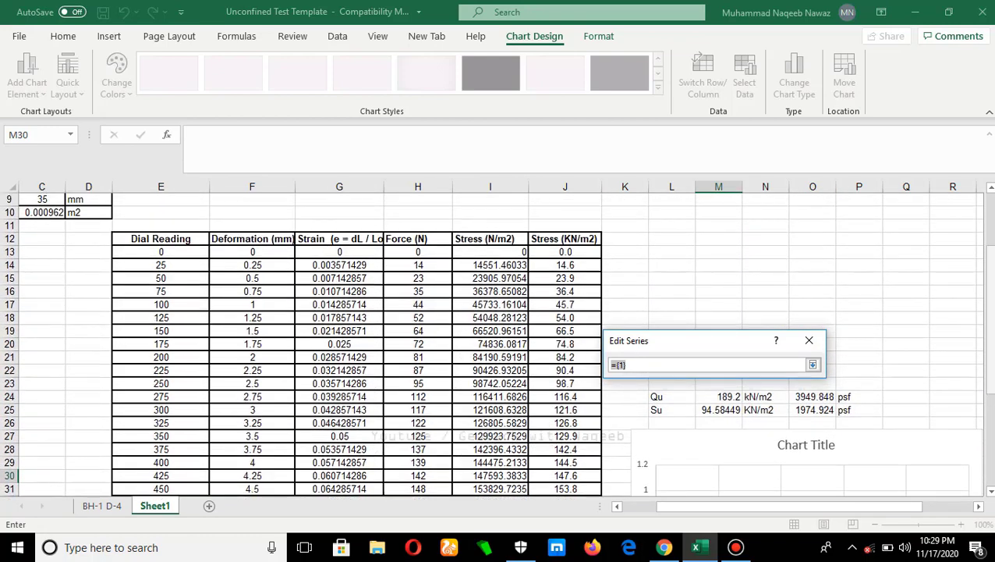
click(572, 249)
drag(571, 249, 568, 460)
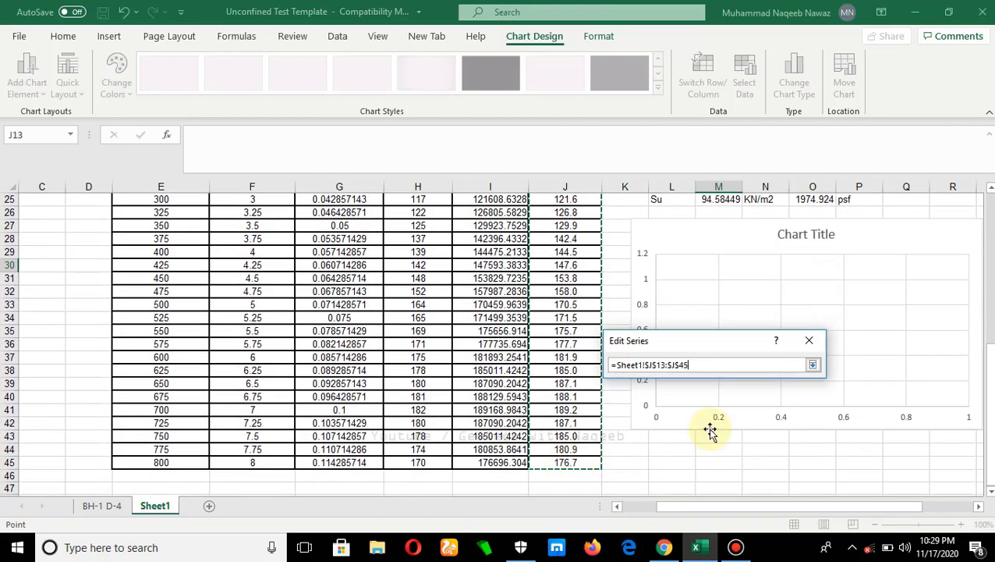
click(813, 365)
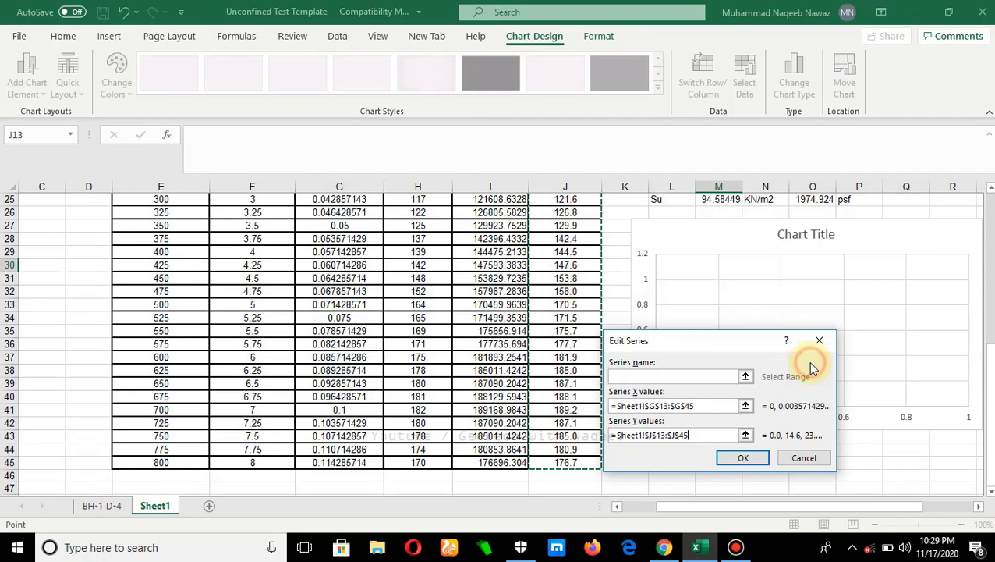
click(737, 459)
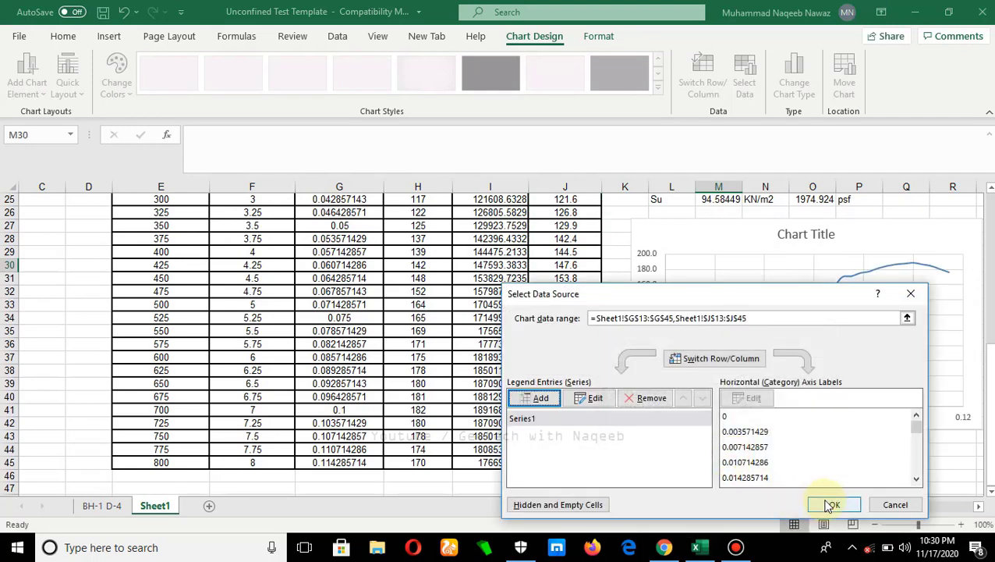
click(830, 503)
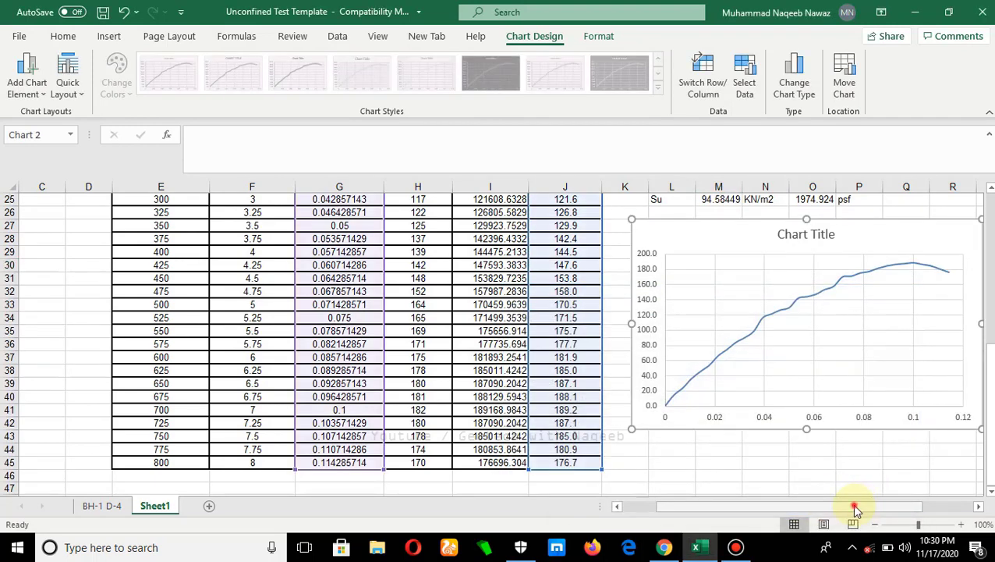
Step: Add axis titles to the chart and name the vertical axis "Stress (kN/m2)"
drag(854, 505, 902, 505)
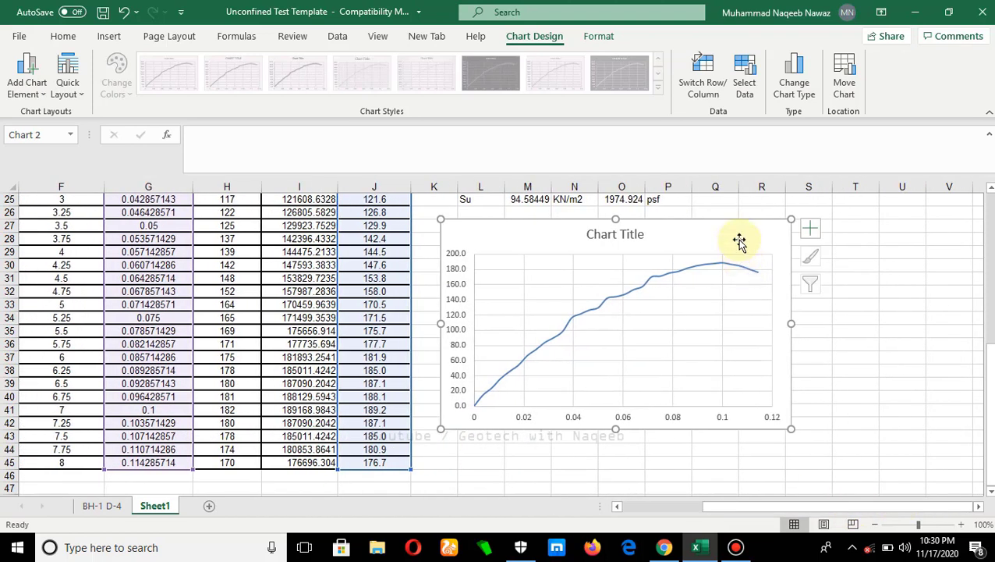
click(808, 238)
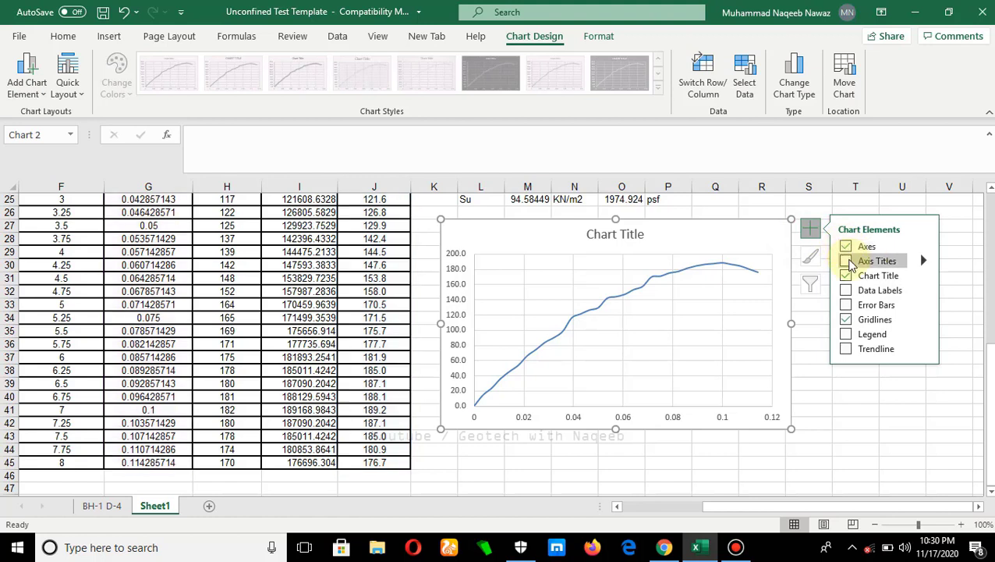
click(849, 262)
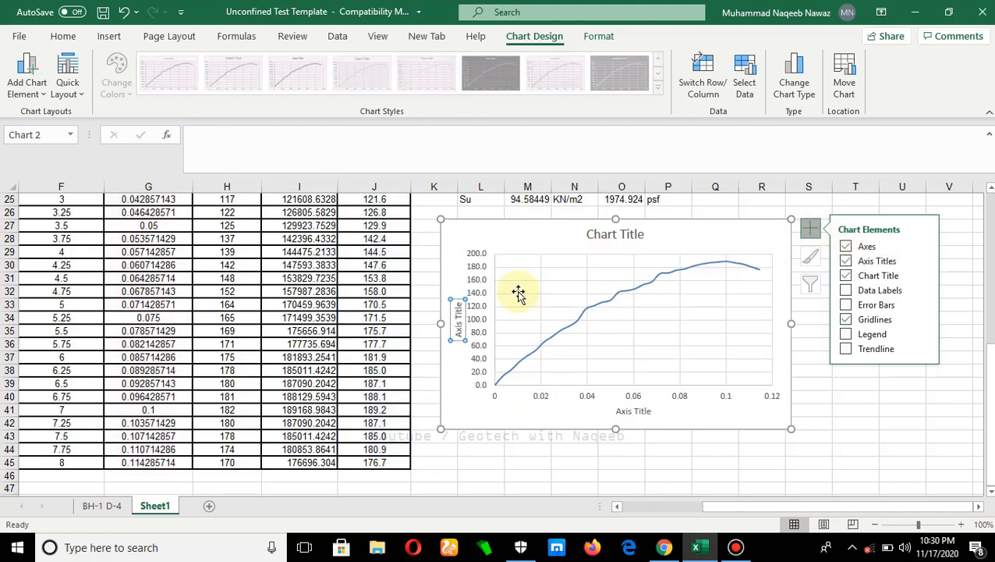
text(Stress (kN/m2)
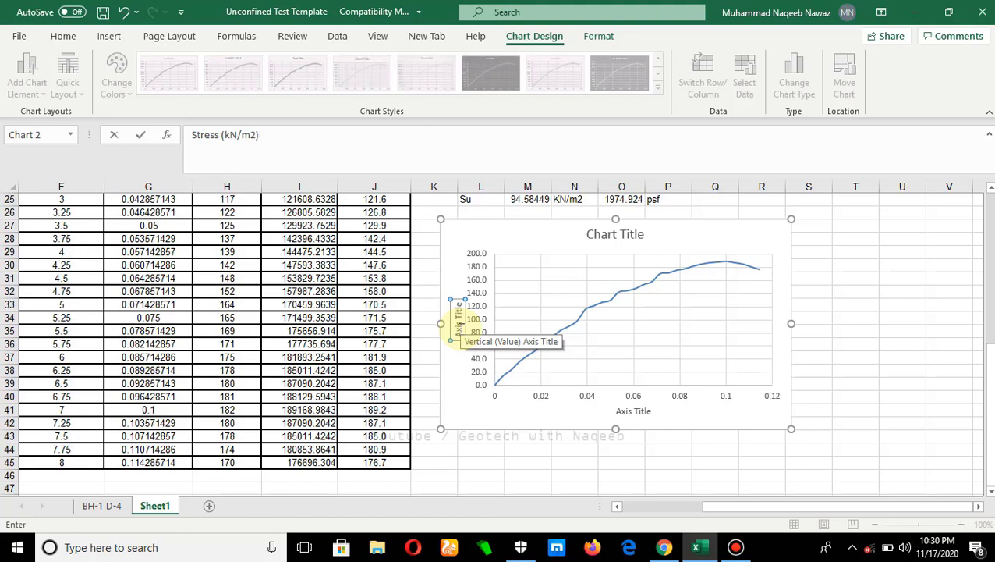
Step: Name the chart's horizontal axis "Strain"
click(636, 412)
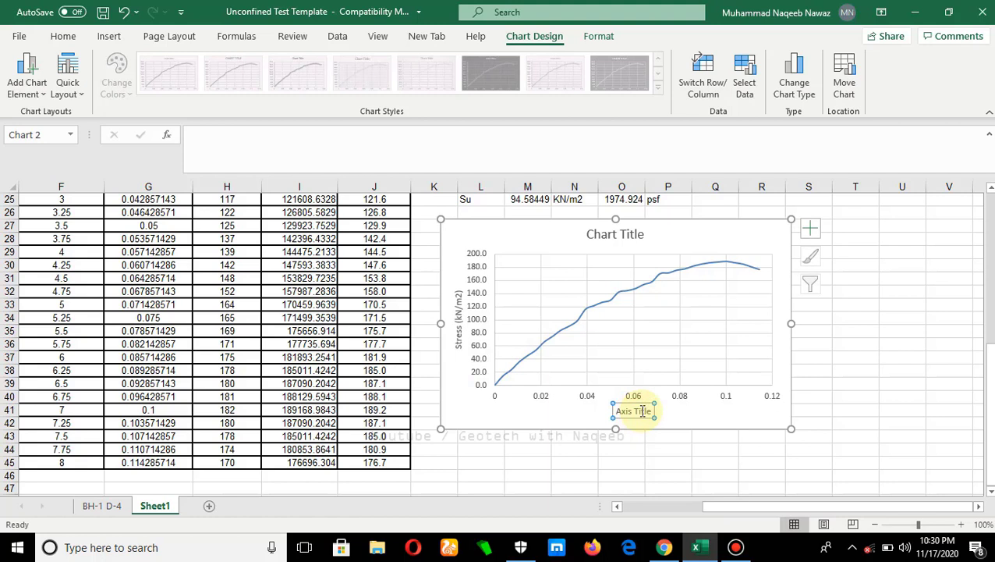
text(St)
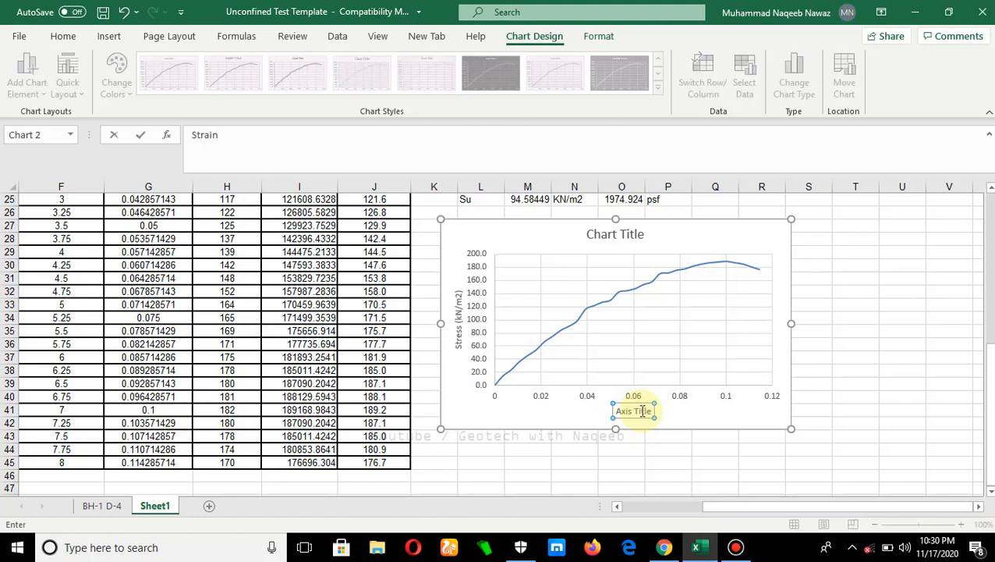
text(rain)
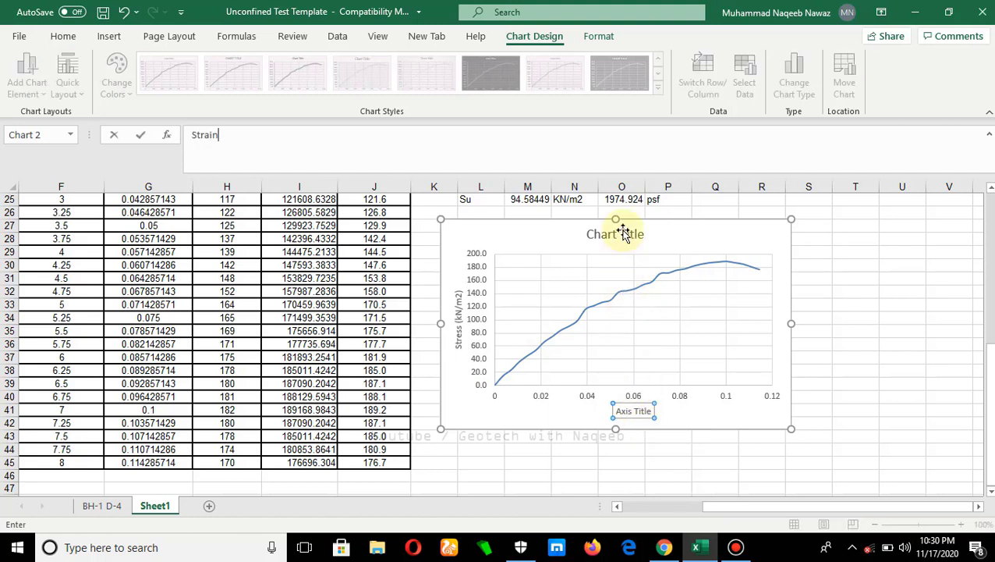
Step: Replace the placeholder chart title with "Stress vs Strain Graph" and deselect the chart
click(638, 236)
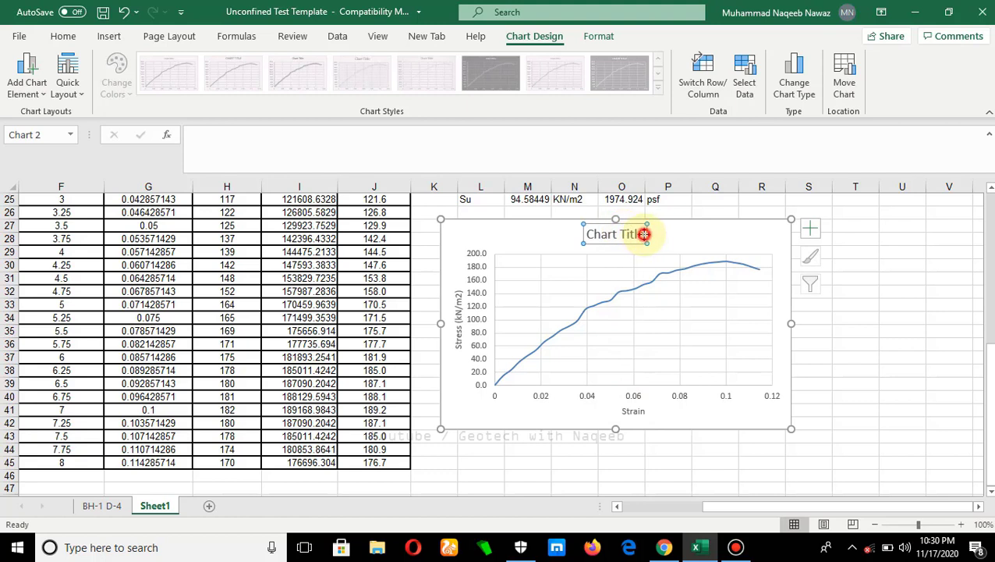
drag(644, 234, 577, 226)
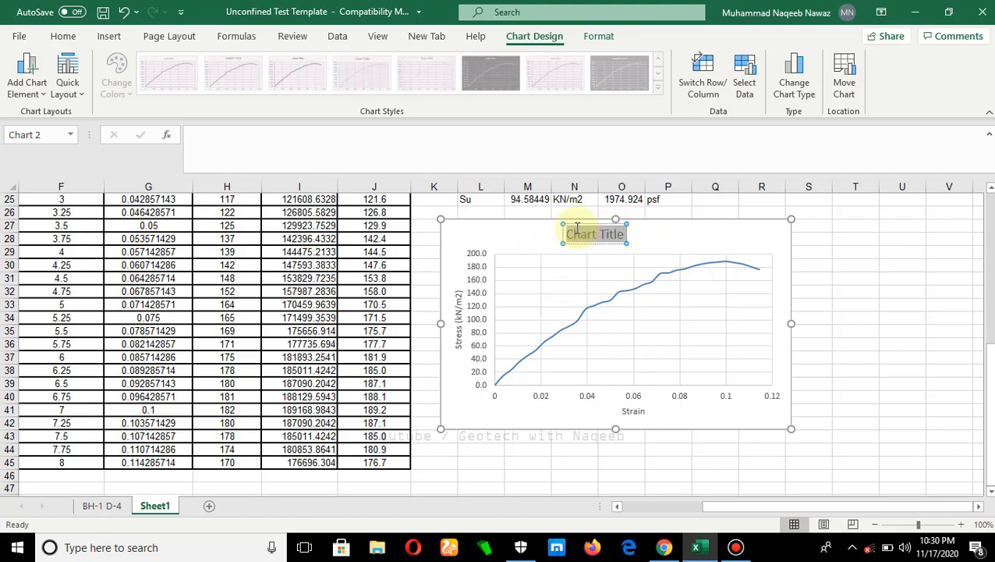
text(Str)
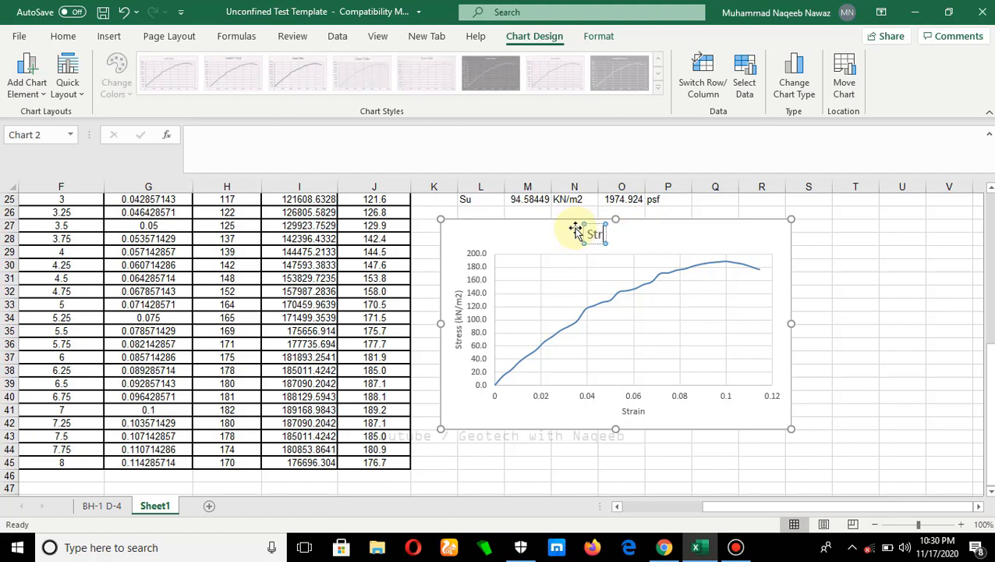
text(ess vs)
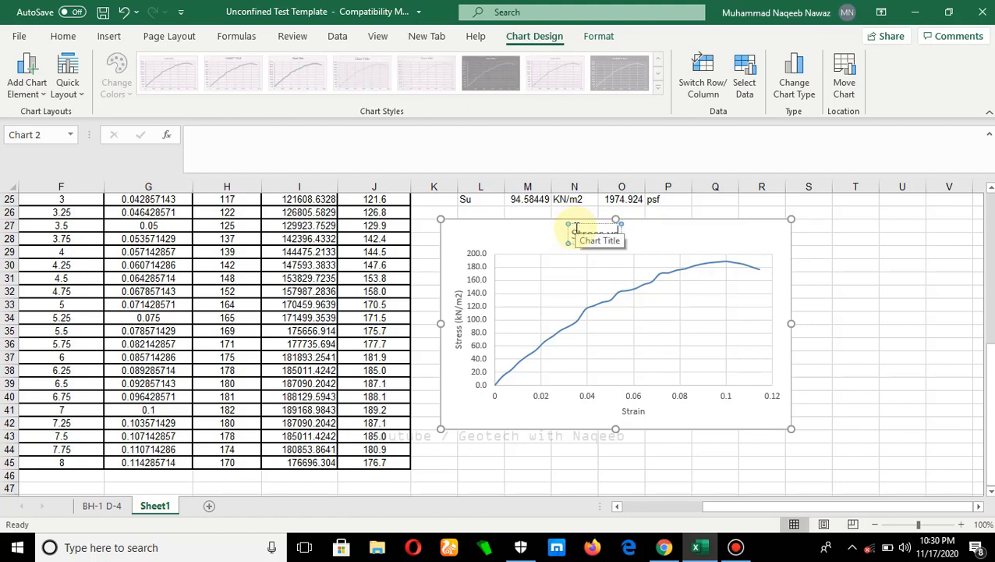
text( Strai)
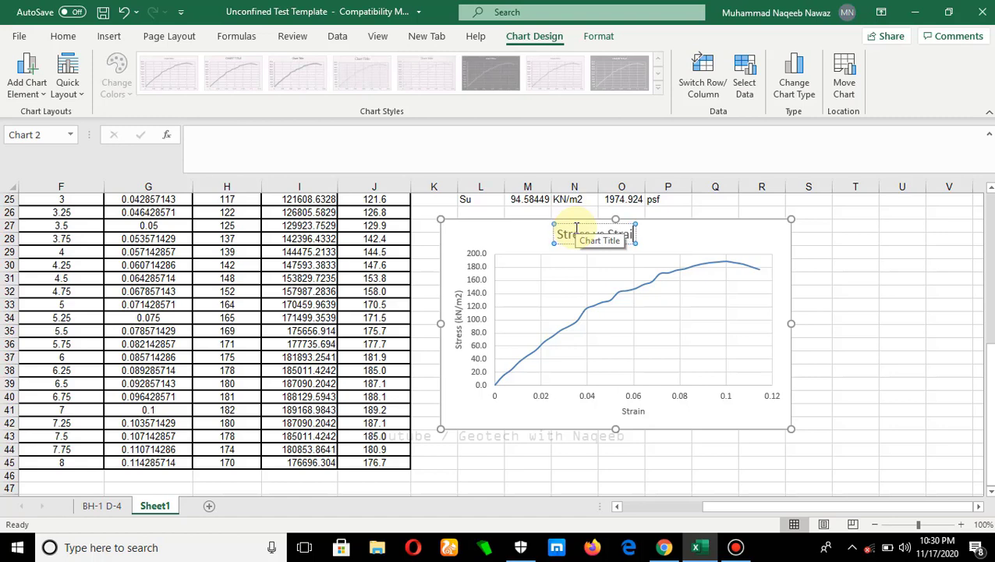
text(n Graph)
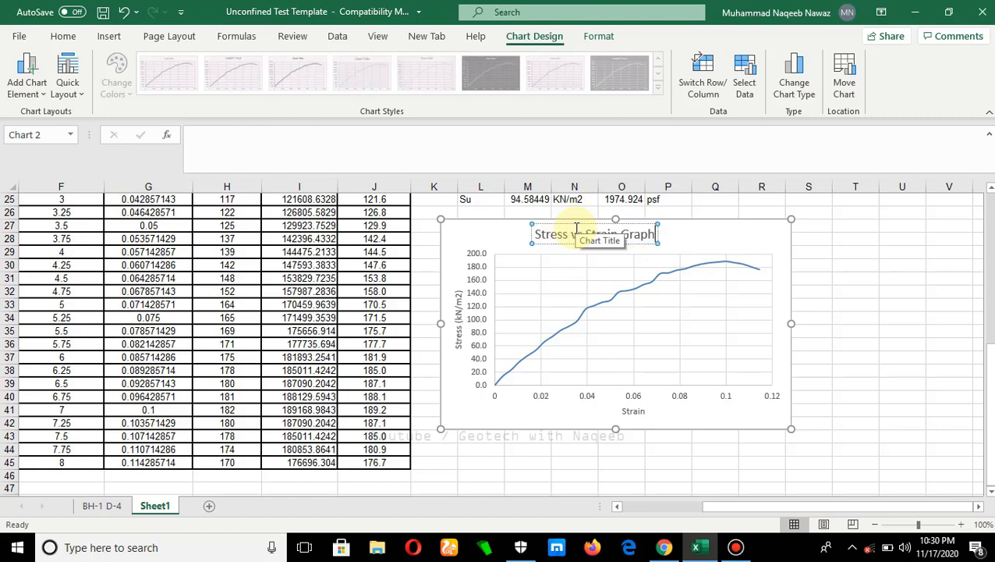
click(872, 294)
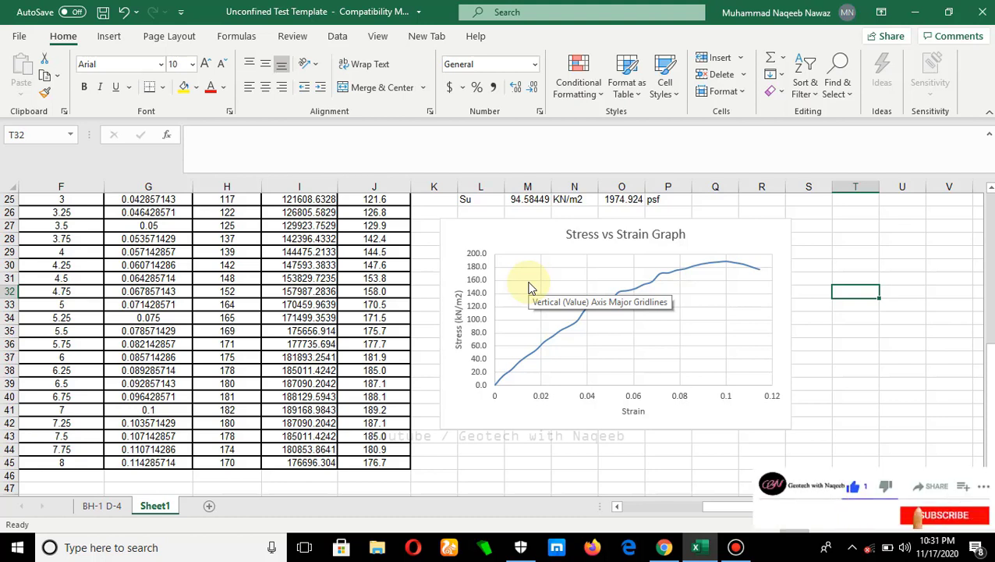
Step: Review the Qu and Su results in kN/m2 and psf together with the stress-strain chart below them
key(Up)
key(Up)
key(Up)
key(Up)
key(Up)
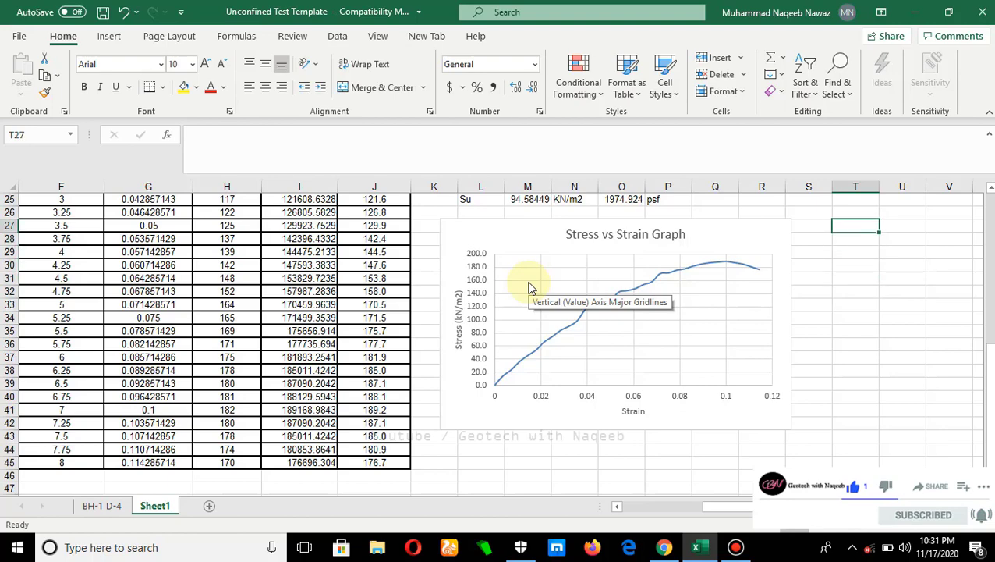
key(Up)
key(Up)
key(Up)
key(Up)
key(Up)
key(Up)
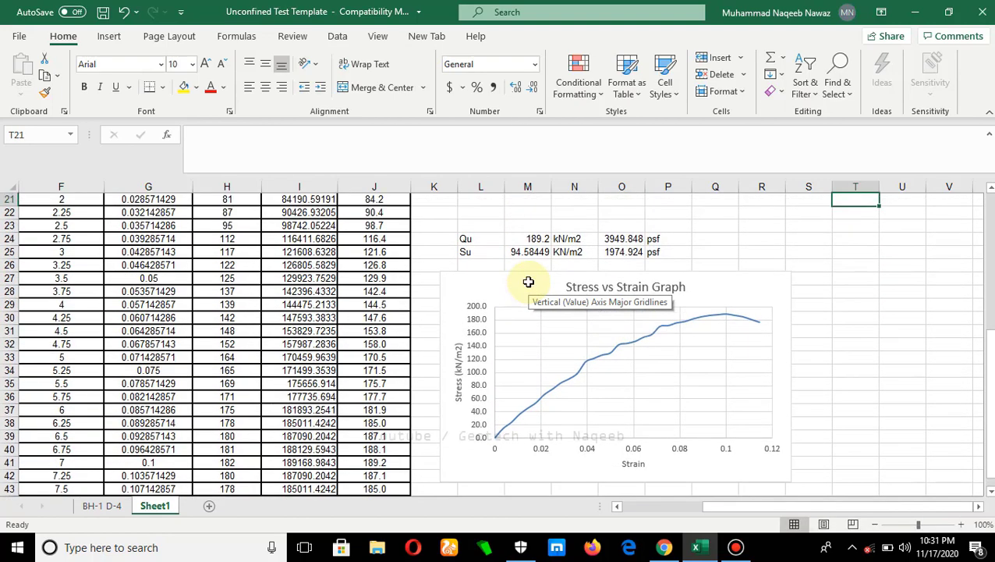
key(Up)
key(Up)
key(Up)
key(Up)
key(Up)
key(Up)
key(Down)
key(Down)
key(Down)
key(Down)
key(Down)
key(Down)
key(Down)
key(Down)
key(Down)
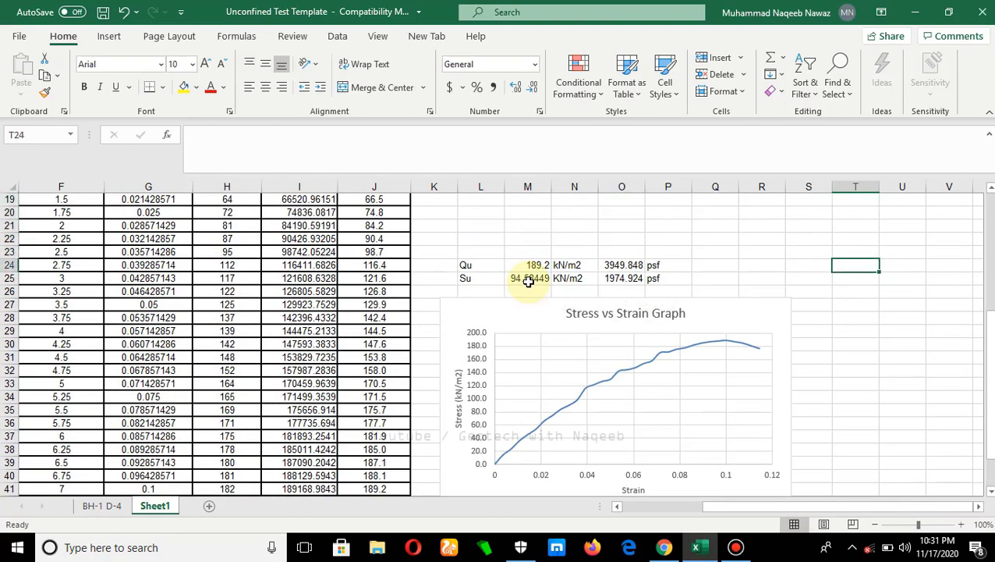
key(Left)
key(Left)
key(Left)
key(Left)
key(Left)
key(Left)
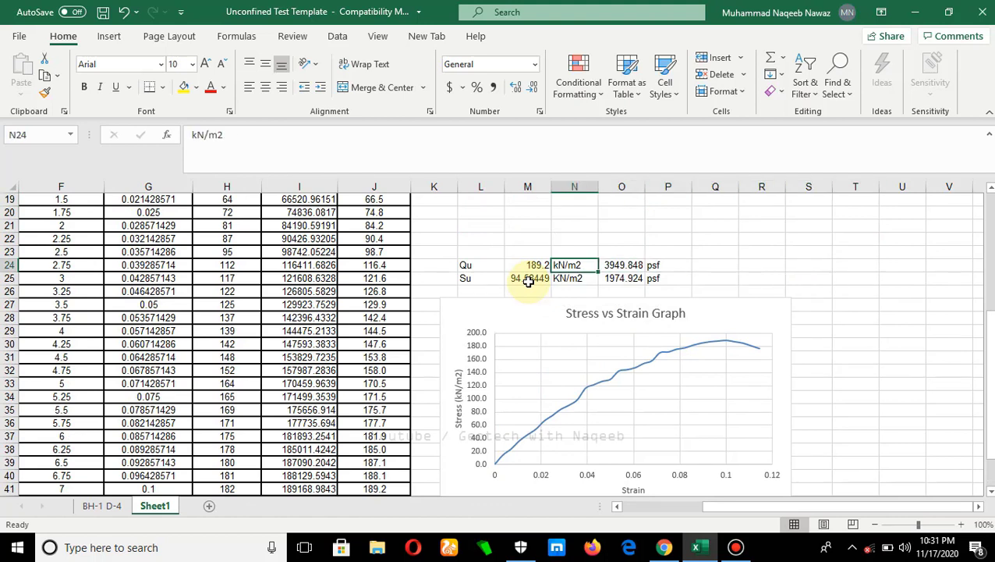
key(Up)
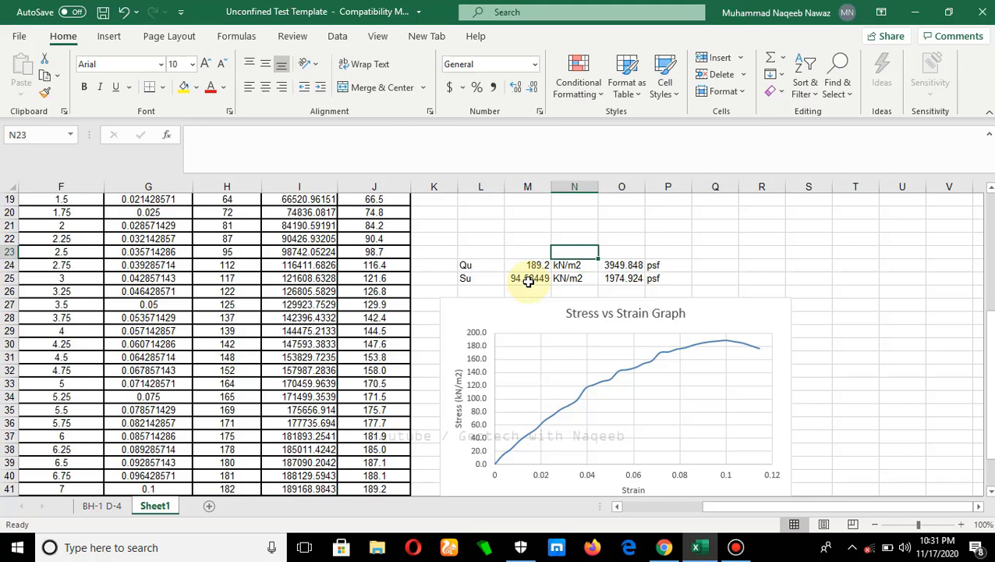
key(Left)
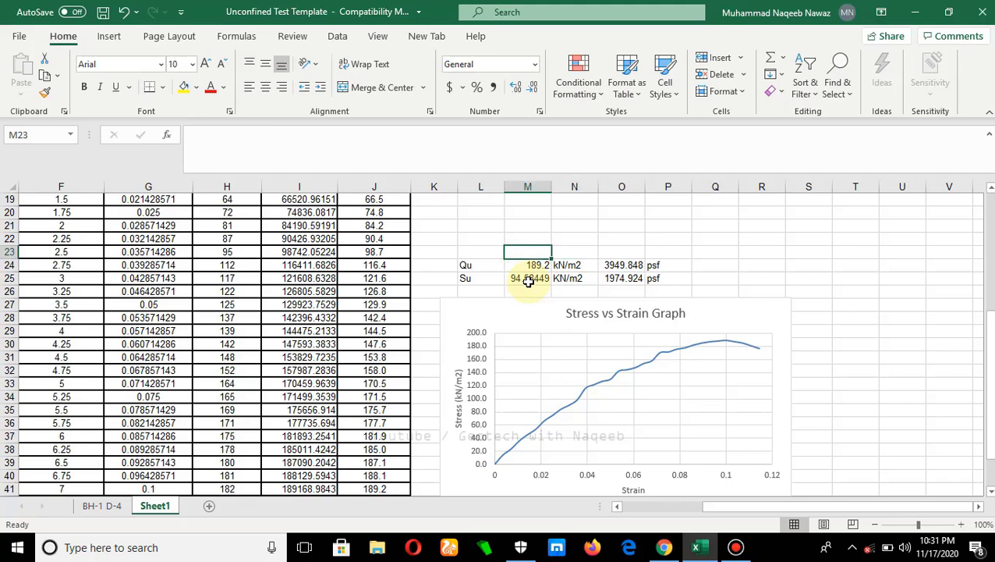